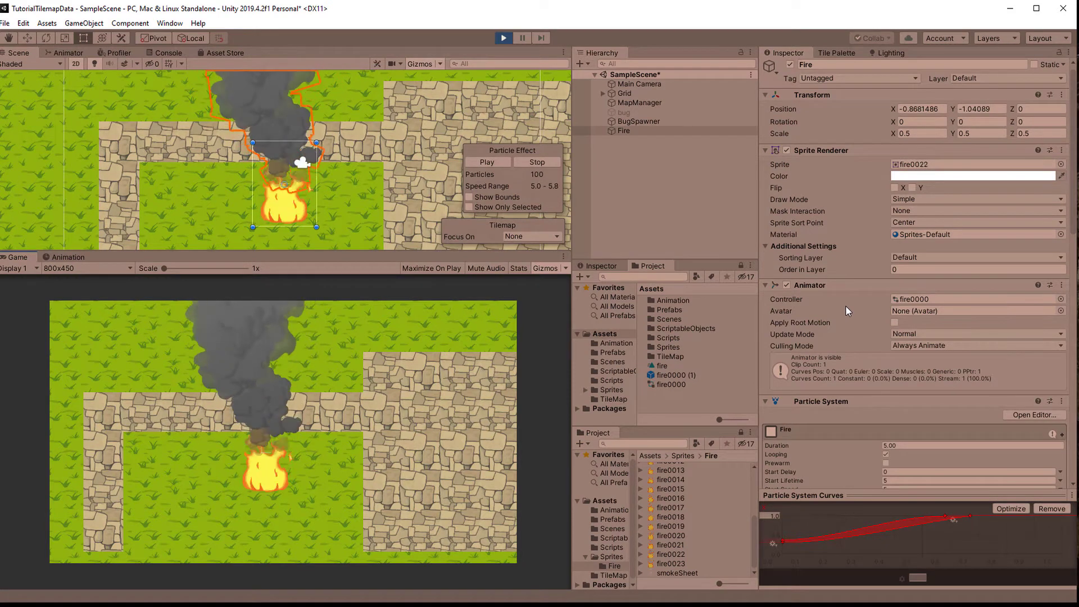
- Examine the Fire object's particle system settings during play, from the Animator down to Emission, Size over Lifetime and Noise
scroll(845, 306, "down", 4)
scroll(845, 305, "down", 4)
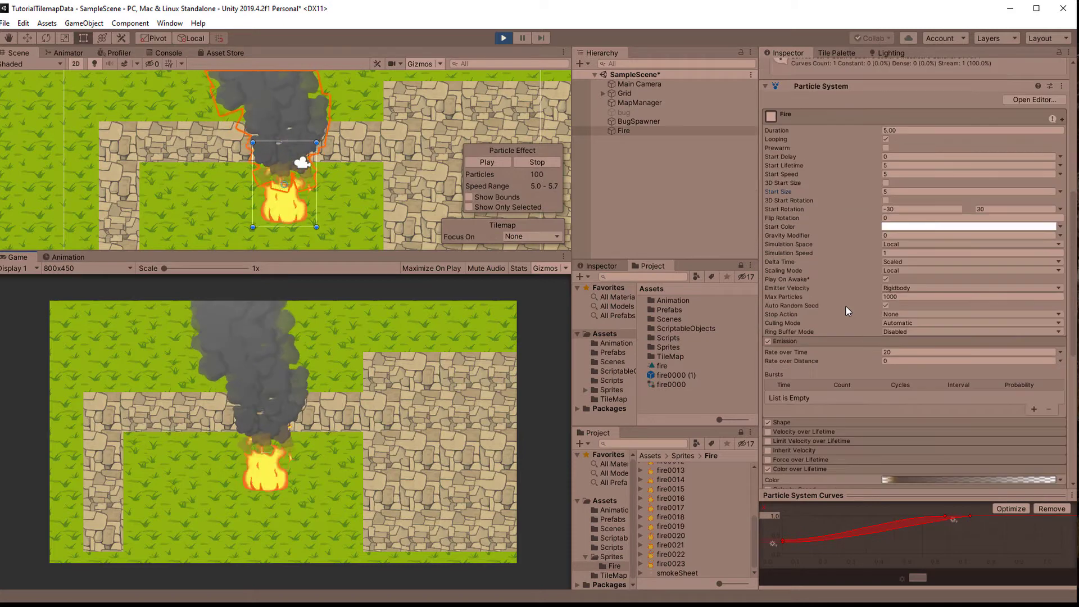
scroll(846, 306, "down", 4)
scroll(877, 306, "down", 8)
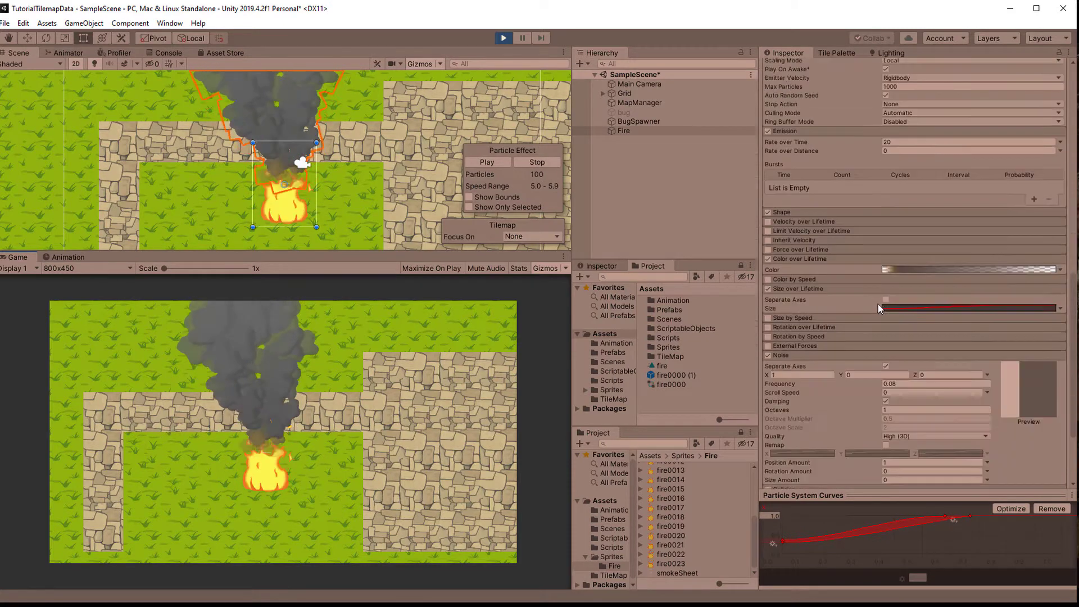
scroll(894, 250, "up", 4)
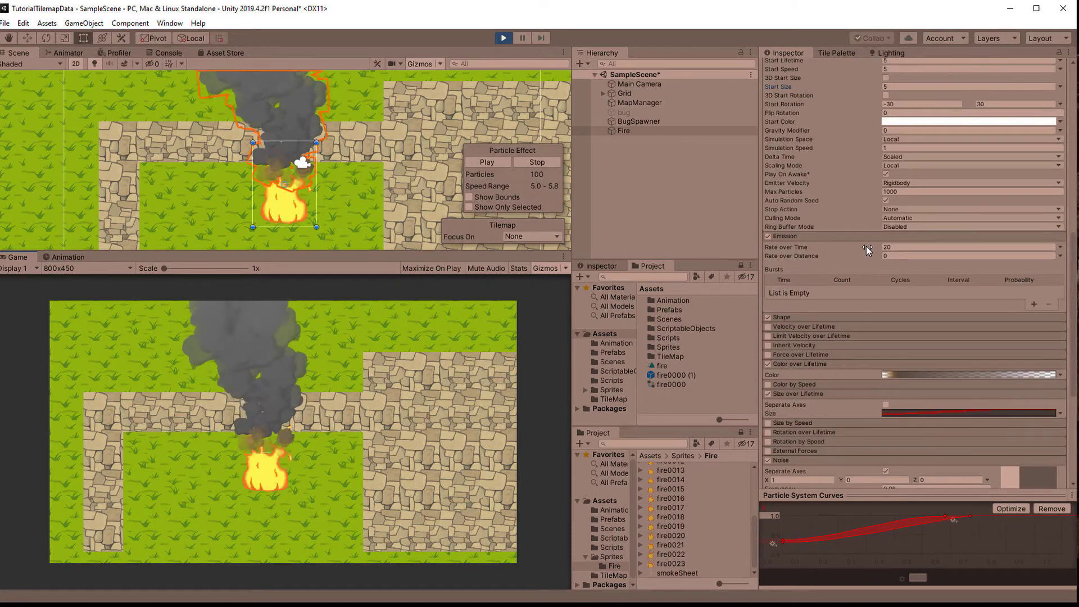
left_click_drag(859, 245, 825, 244)
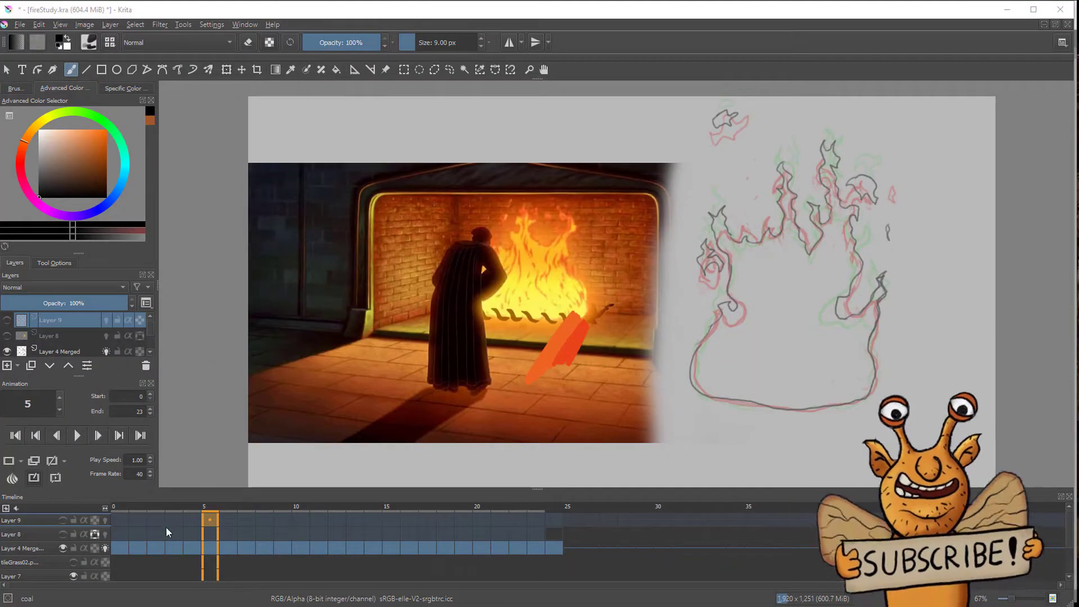
- Switch to Krita, play the fire study animation, and toggle the visibility of Layer 8 and Layer 9
key("space")
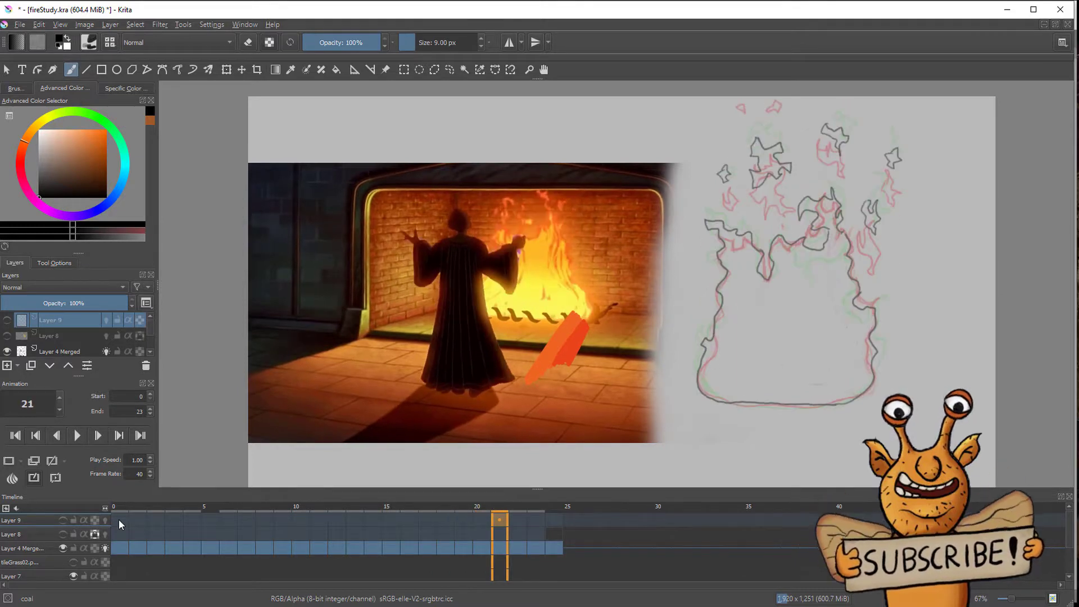
left_click(66, 534)
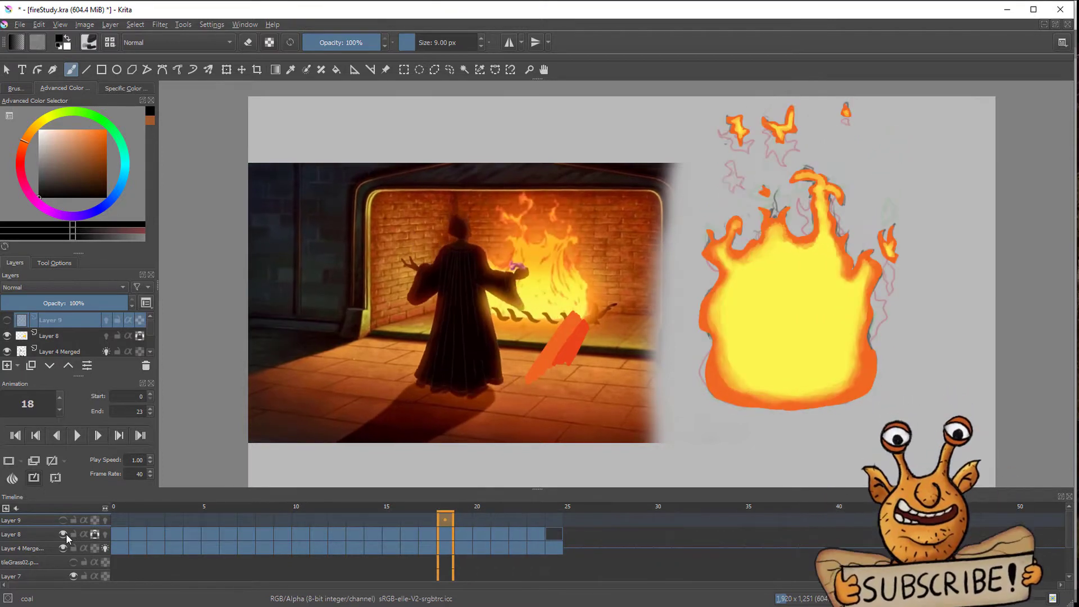
left_click(64, 522)
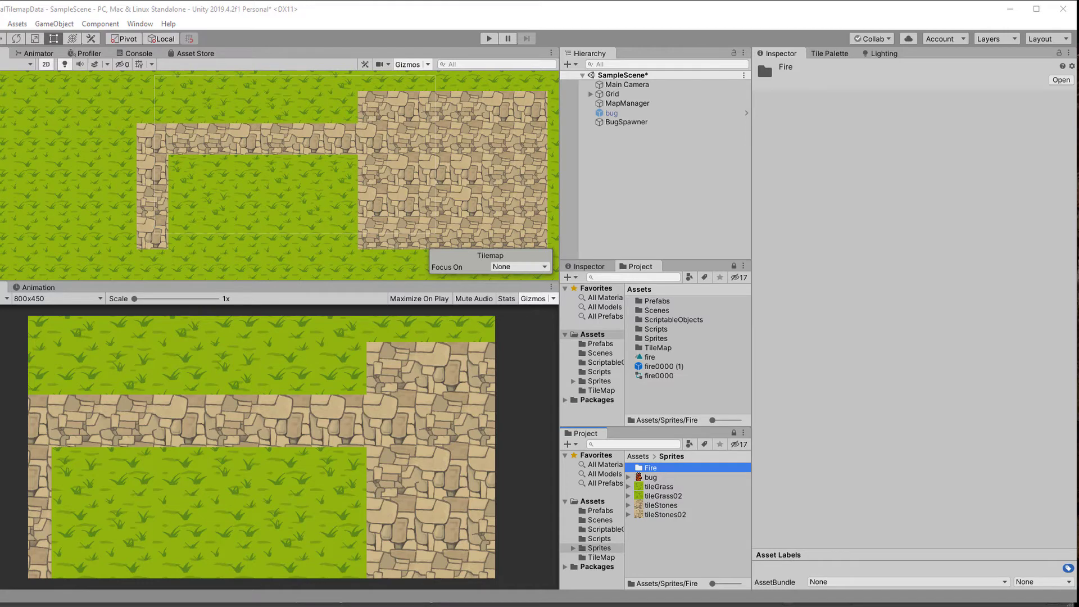
- Import the fire frame images into the Sprites/Fire folder in Unity and place all 24 in the scene as one animated sprite
left_click_drag(21, 325, 690, 467)
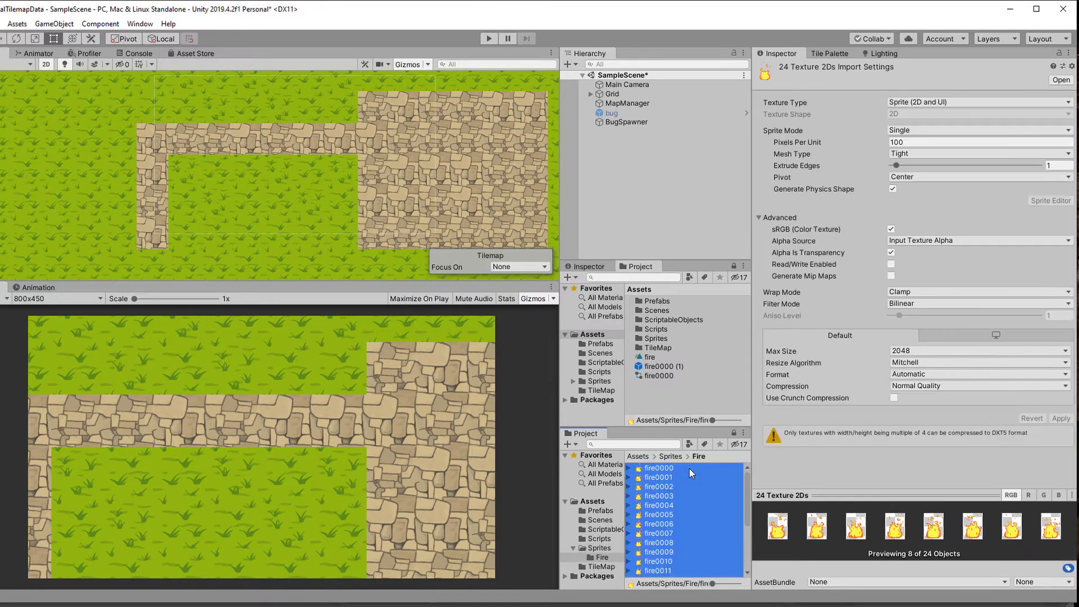
left_click_drag(689, 468, 273, 197)
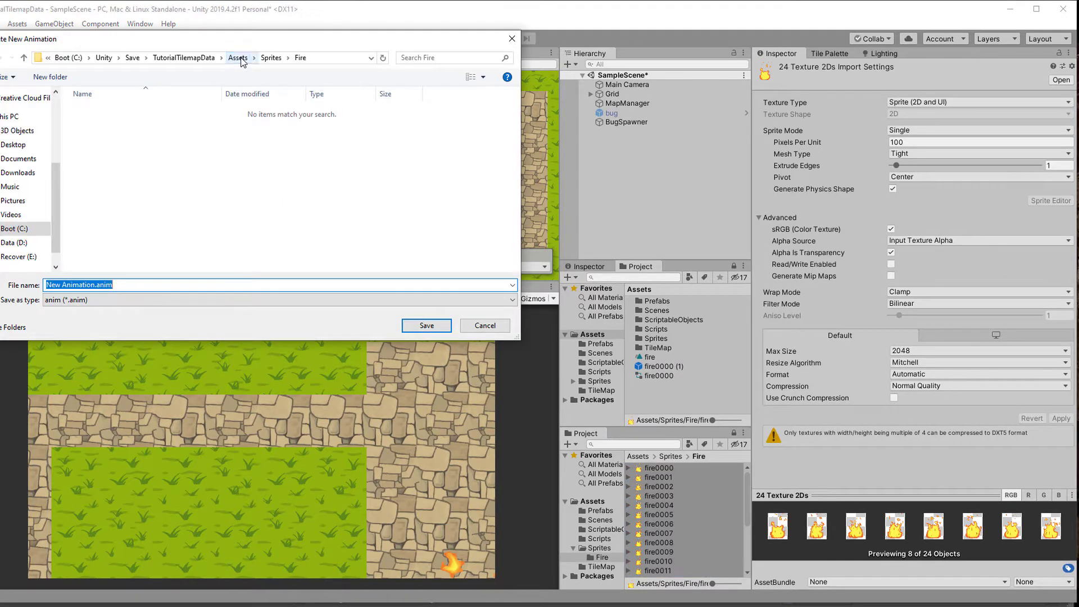
- Save the new animation clip as fireAnimation in a new Animation folder under Assets
left_click(59, 77)
type("Animation")
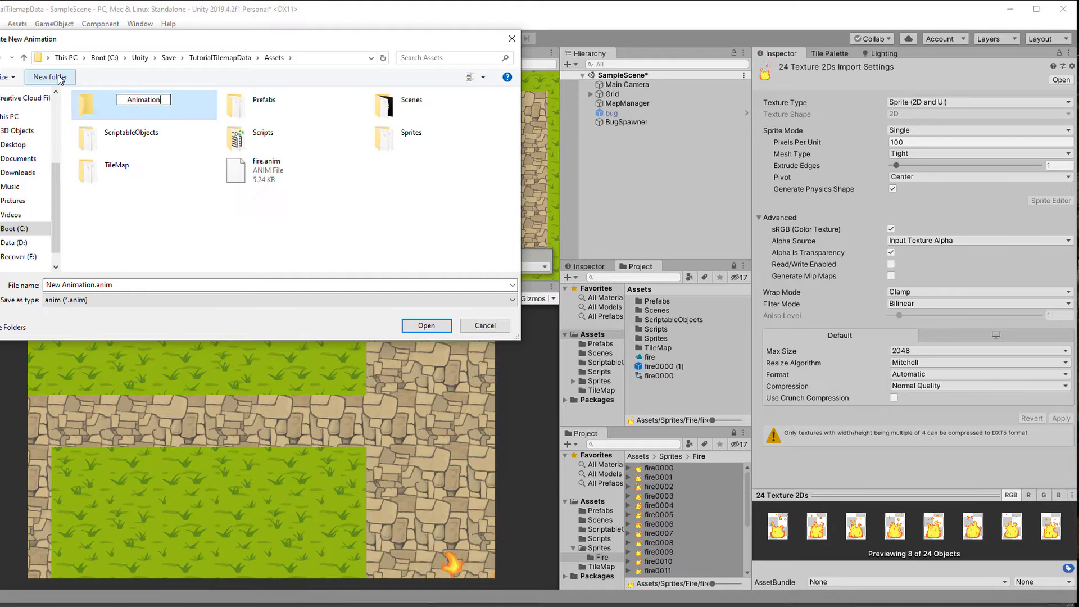
key("Return")
double_click(99, 106)
type("fire")
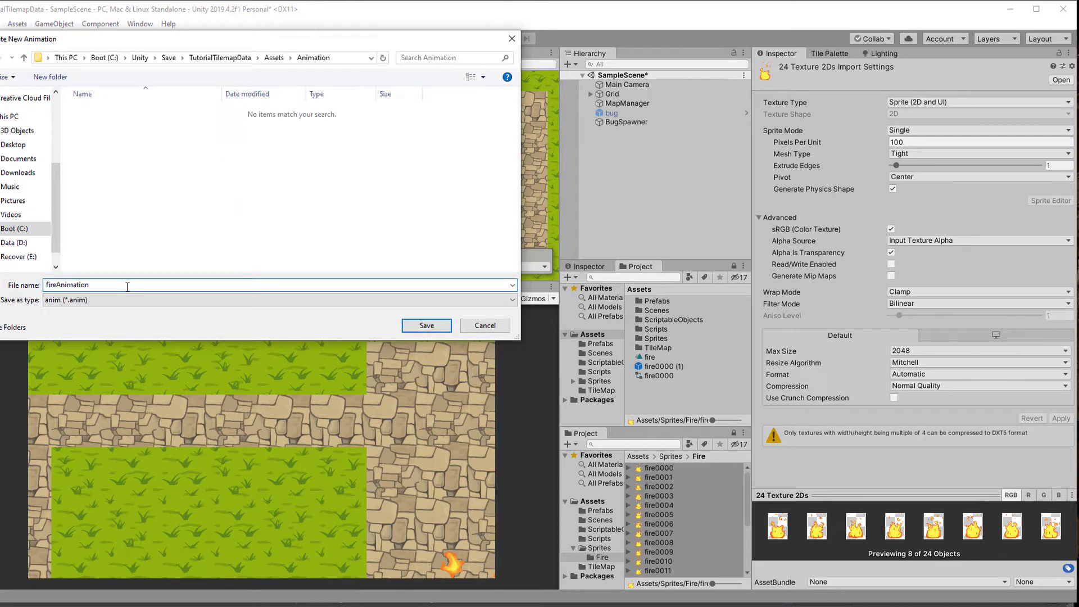
key("Return")
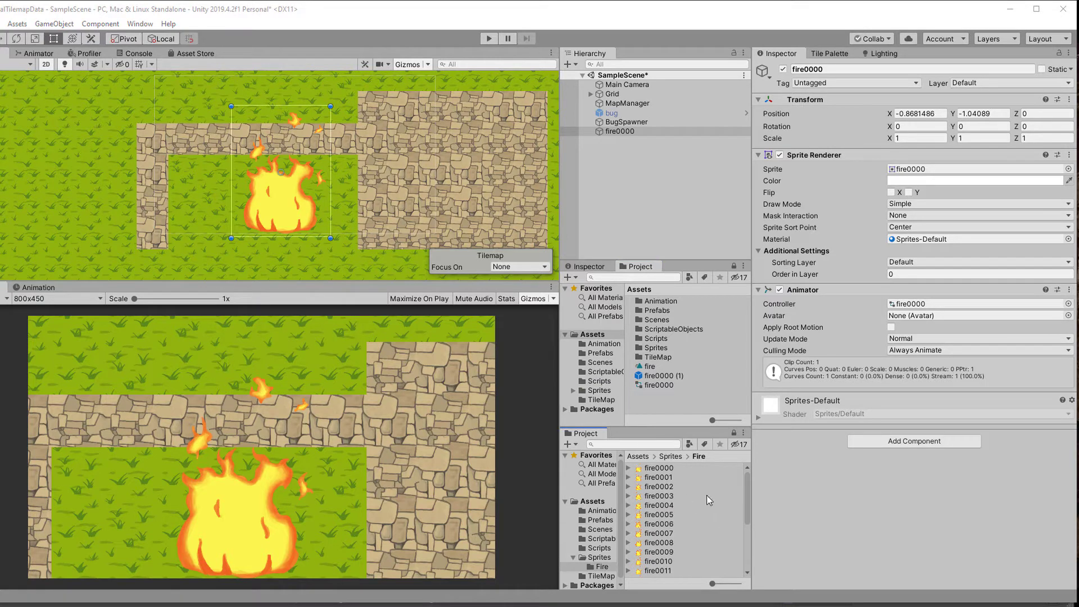
- Set smokeSheet's Sprite Mode to Multiple, apply the import settings, and open it in the Sprite Editor
scroll(685, 523, "down", 5)
left_click(686, 573)
left_click(959, 131)
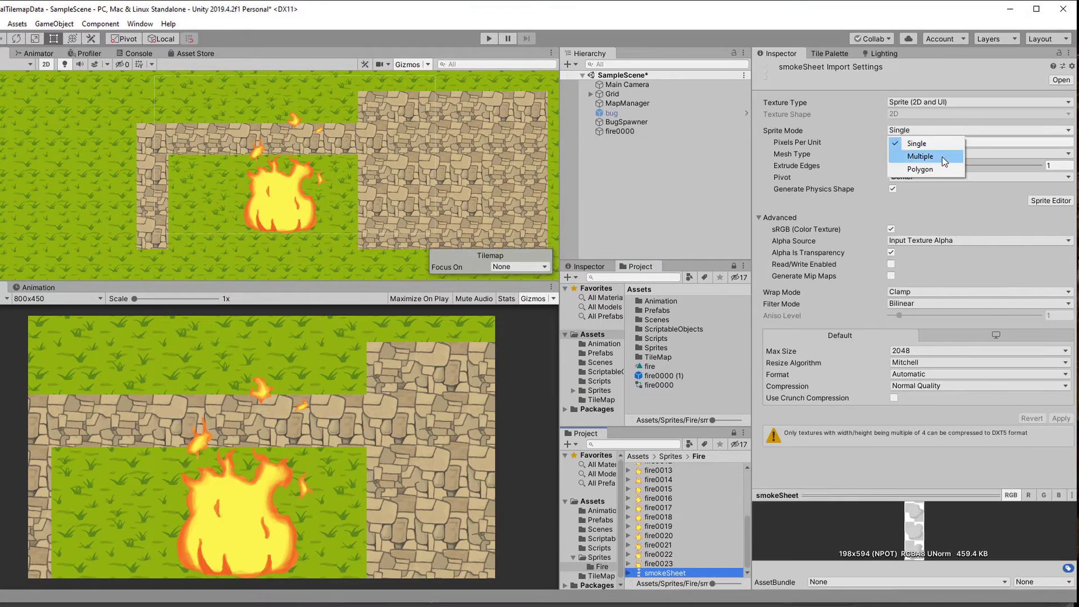
left_click(942, 155)
left_click(1046, 189)
left_click(560, 333)
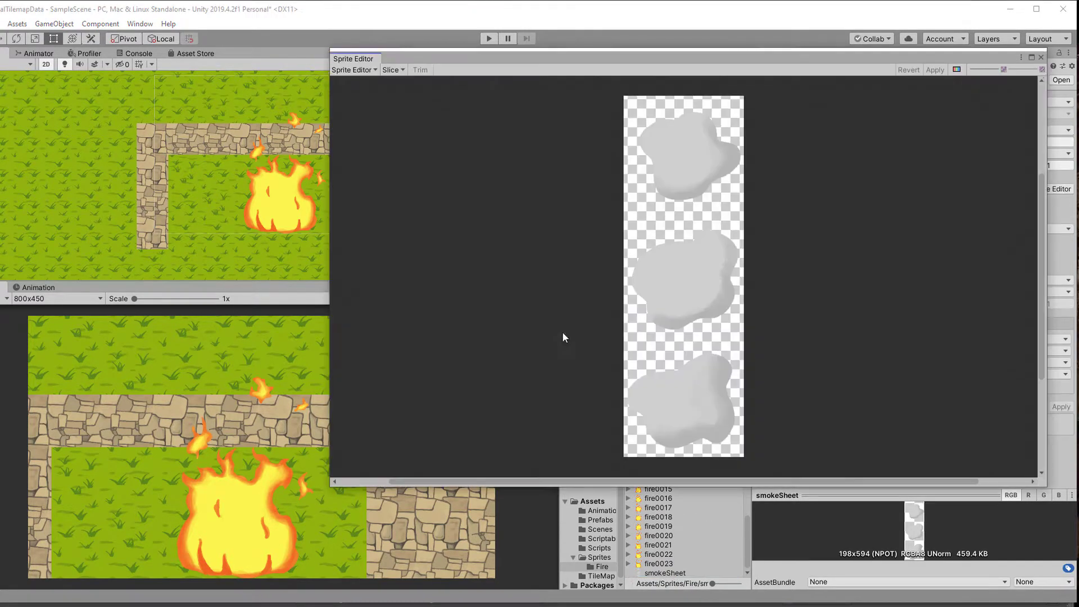
- Slice the smoke sheet using Grid By Cell Count with 1 column and 3 rows
left_click(406, 68)
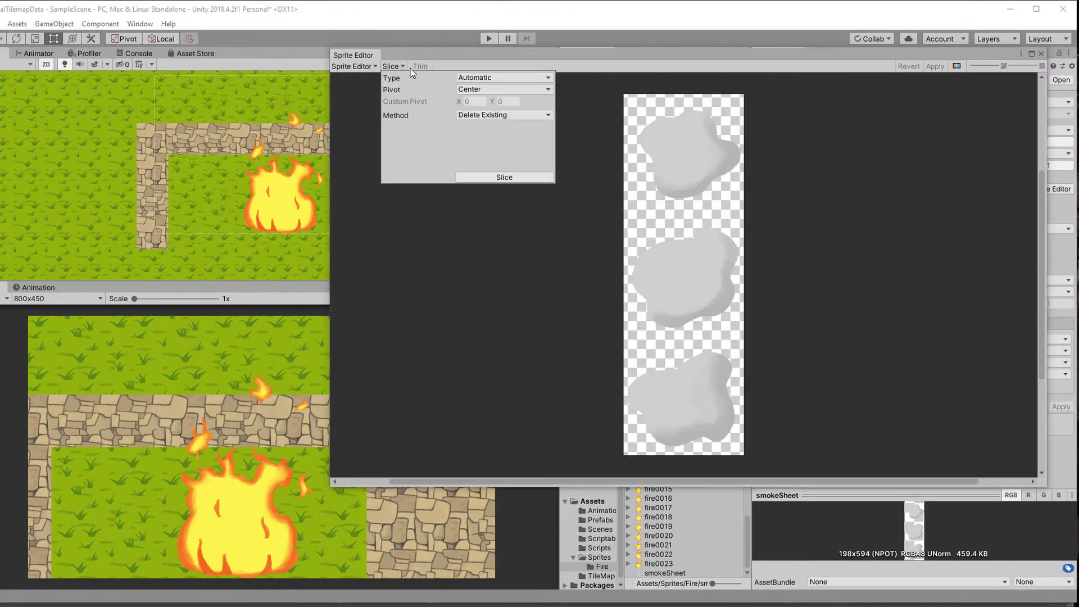
left_click(487, 79)
left_click(497, 104)
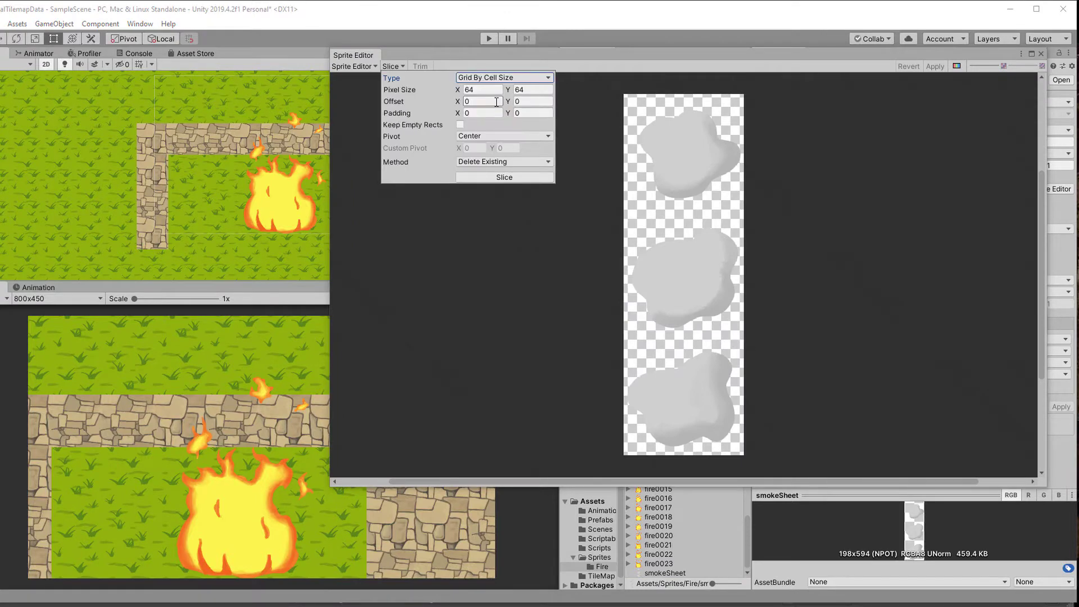
left_click(517, 78)
left_click(505, 91)
left_click(531, 90)
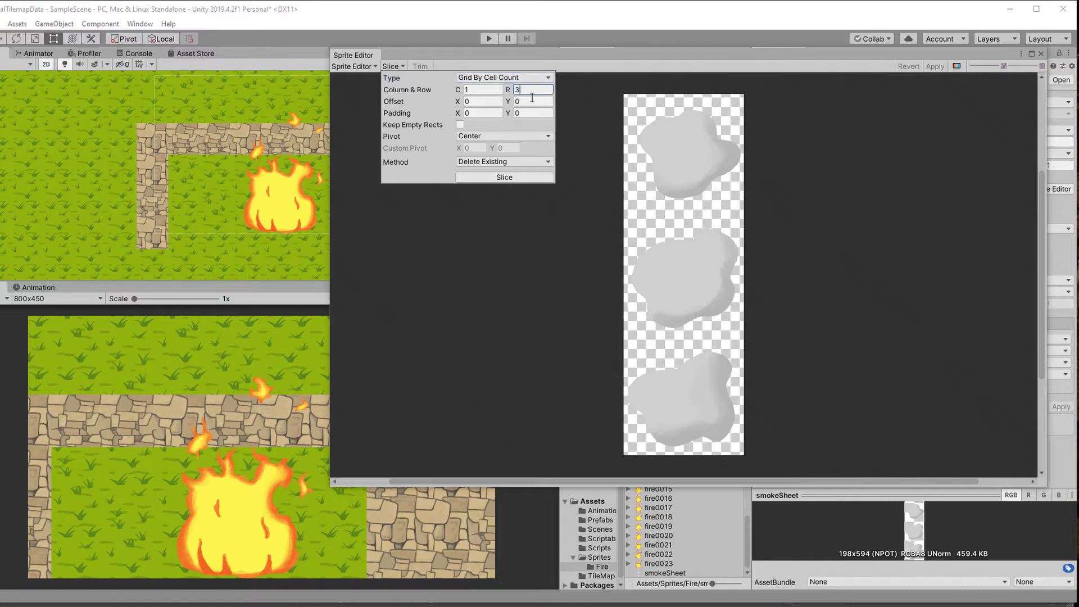
left_click(520, 178)
- Check each of the three sliced smoke sprites and close the Sprite Editor
left_click(684, 154)
left_click(686, 279)
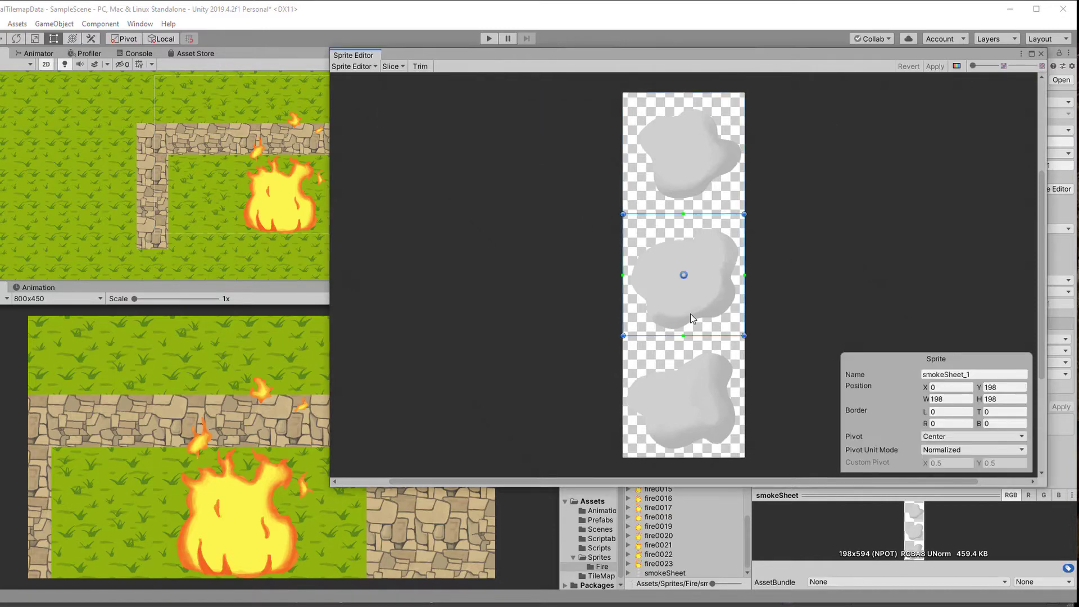
left_click(684, 393)
left_click(684, 154)
left_click(1041, 54)
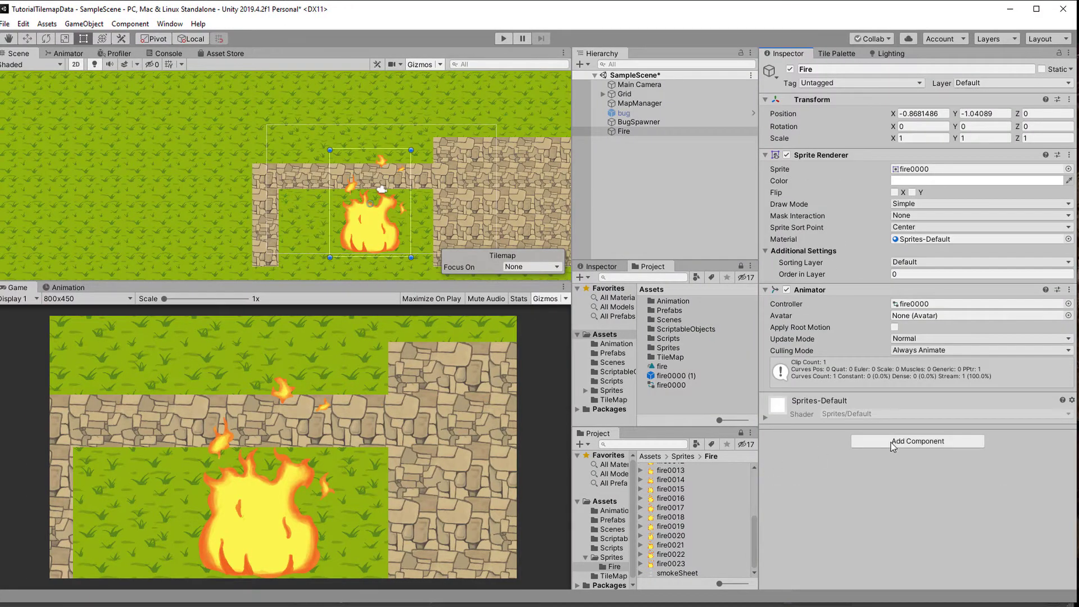
- Add a Particle System component to the Fire object and view its emission from the side in the 3D Scene view
left_click(906, 442)
type("particle")
key("Return")
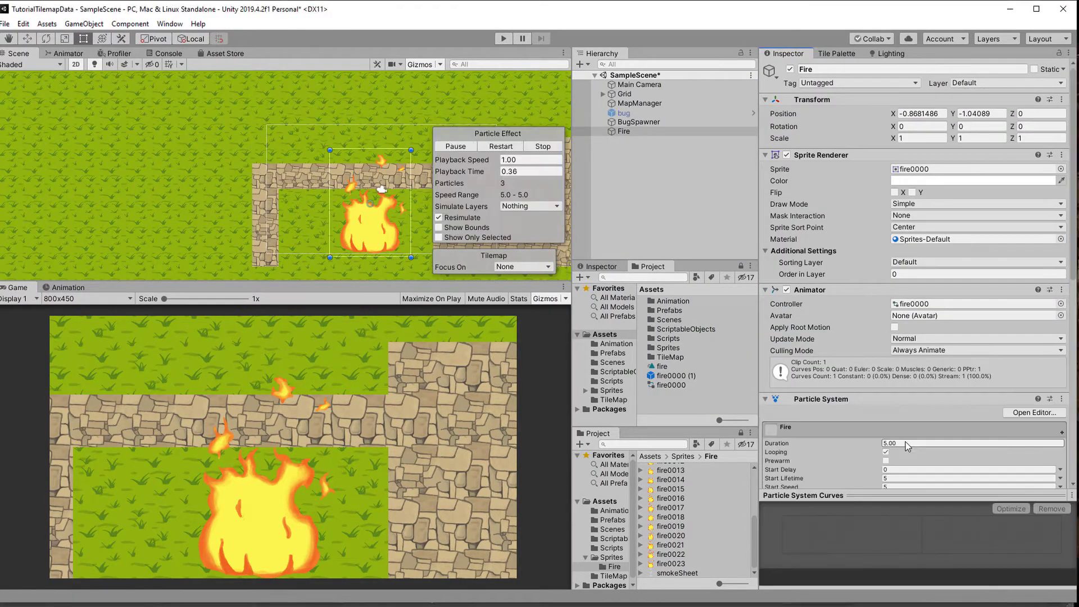
left_click(75, 66)
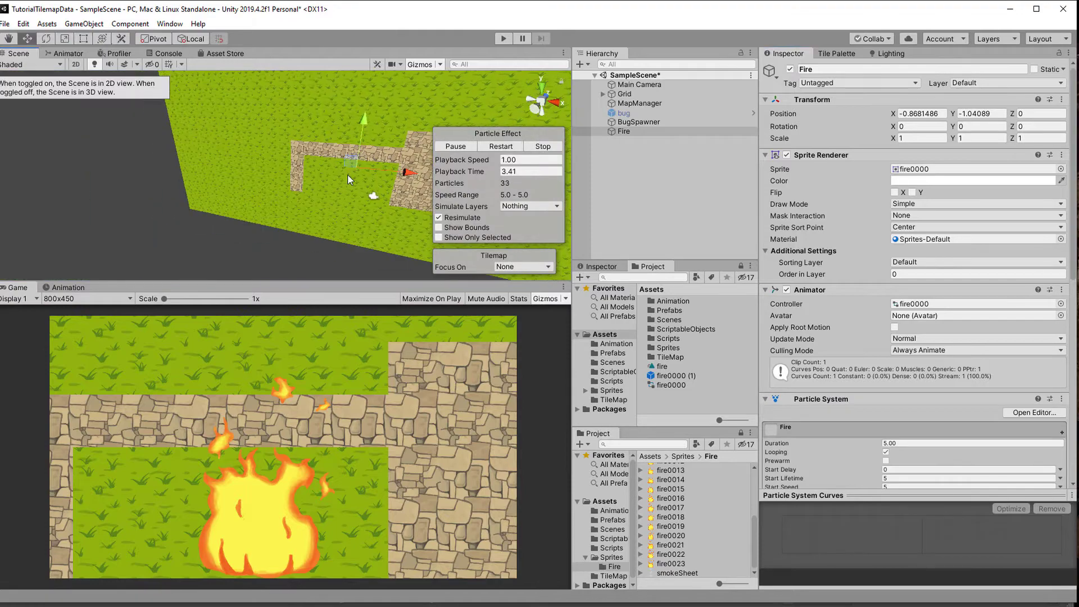
left_click_drag(349, 179, 106, 141, "alt")
- In the particle system's Renderer module, set the material to Sprites-Default and Order in Layer to 10
scroll(855, 396, "down", 12)
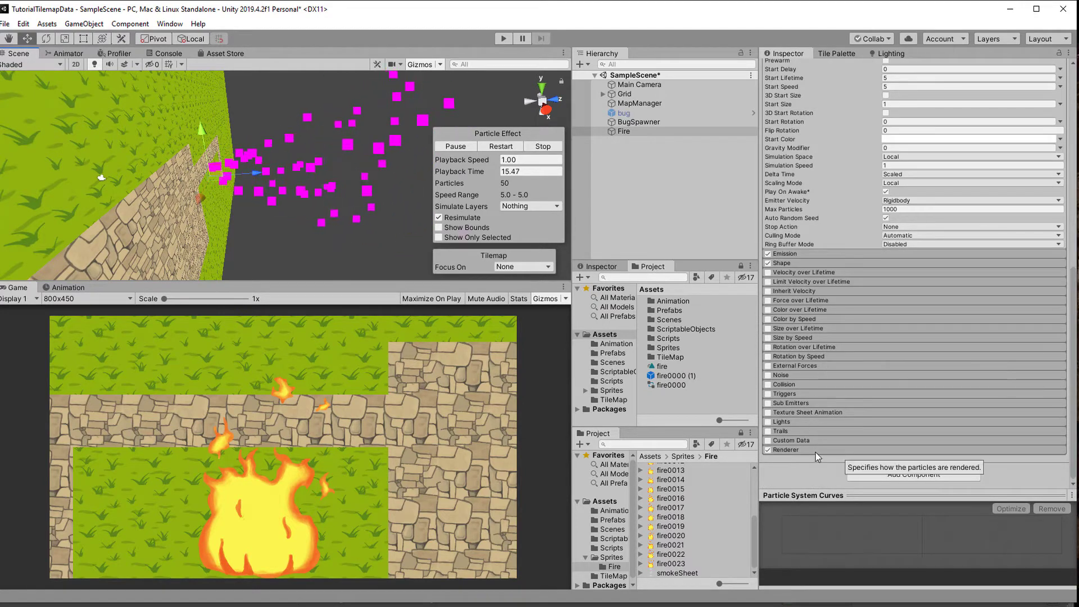
left_click(786, 450)
left_click(1059, 262)
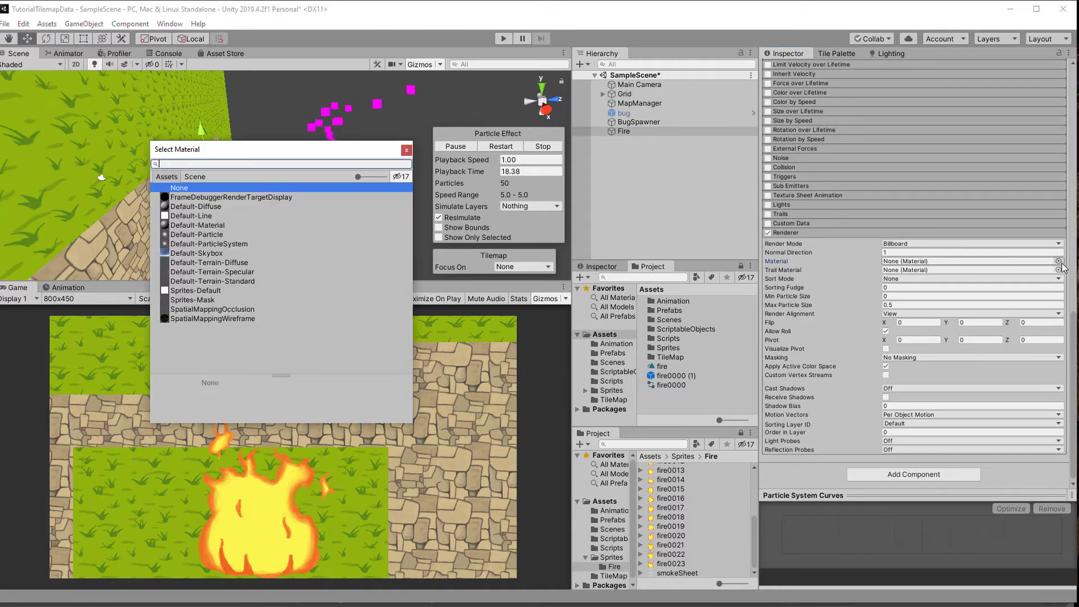
left_click(210, 290)
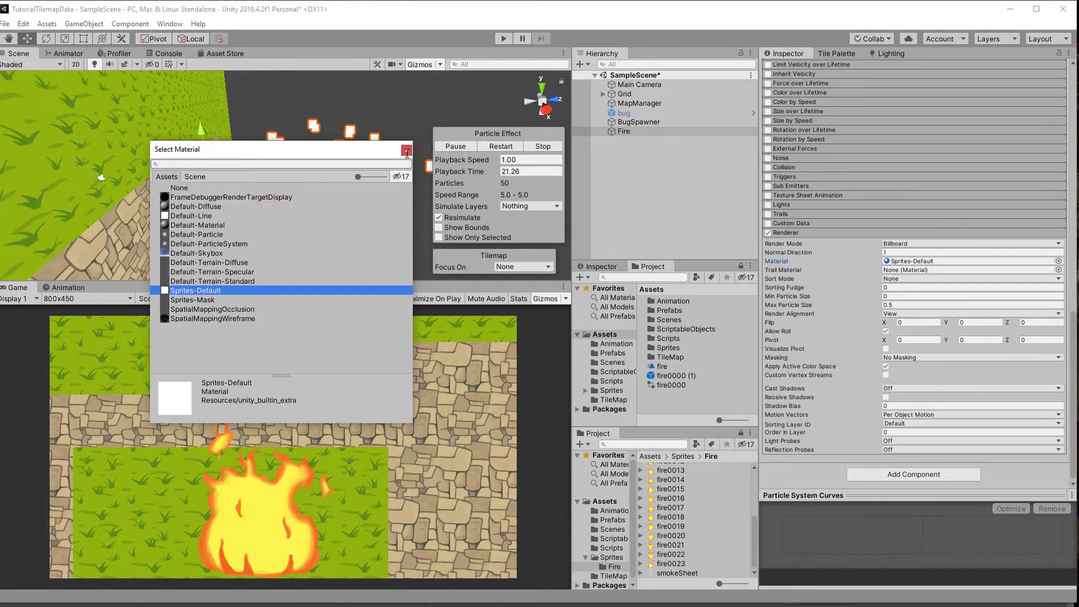
double_click(209, 291)
left_click(898, 433)
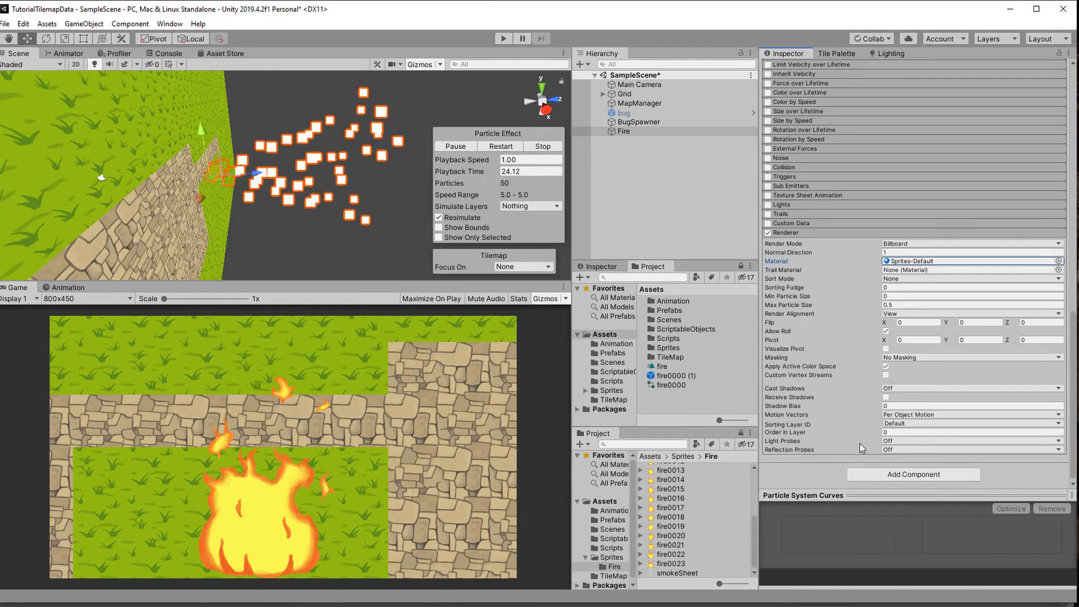
type("10")
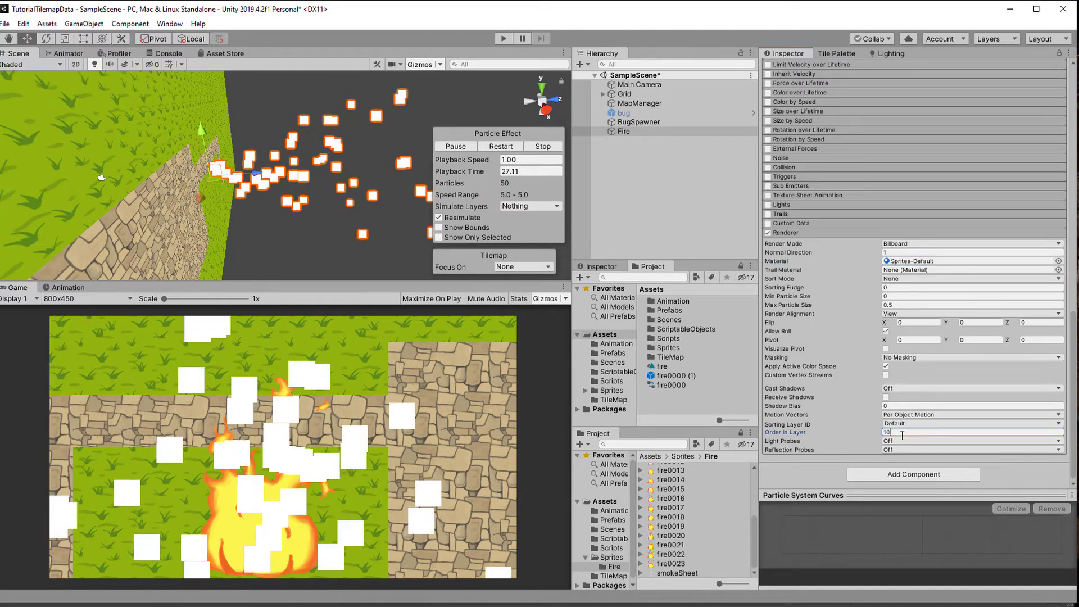
left_click(825, 231)
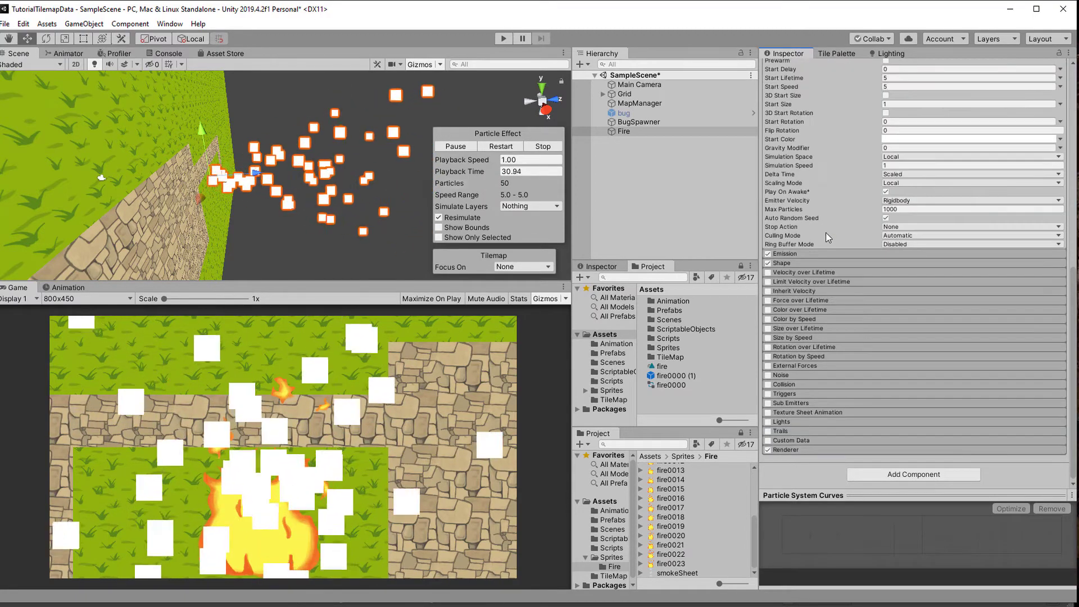
- Return the Scene view to 2D and set the particle Shape module's X rotation to -90
left_click(75, 63)
key("t")
middle_click_drag(212, 165, 327, 173)
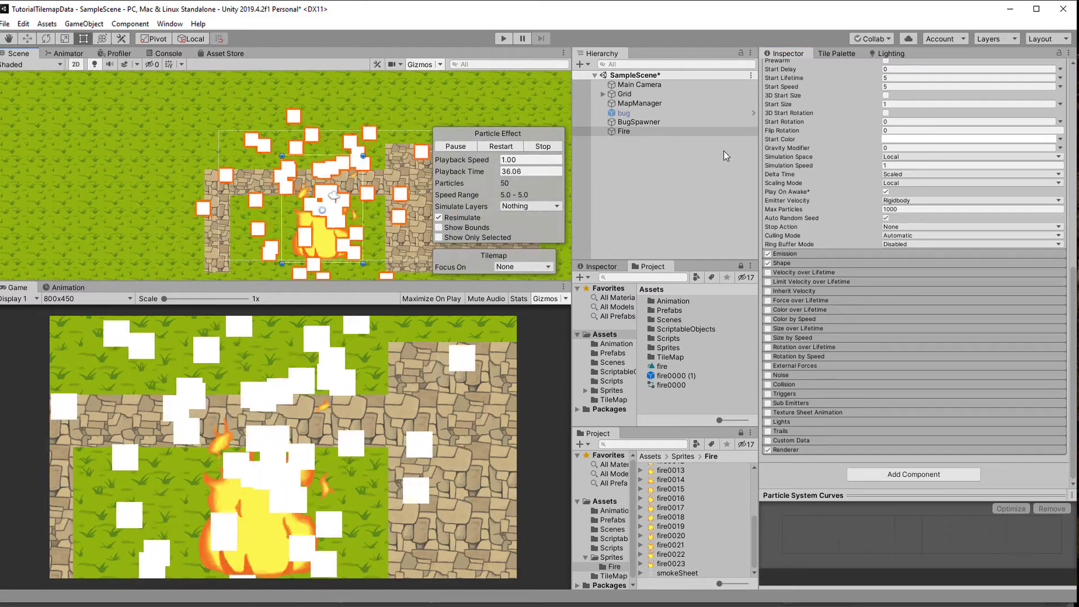
left_click(855, 263)
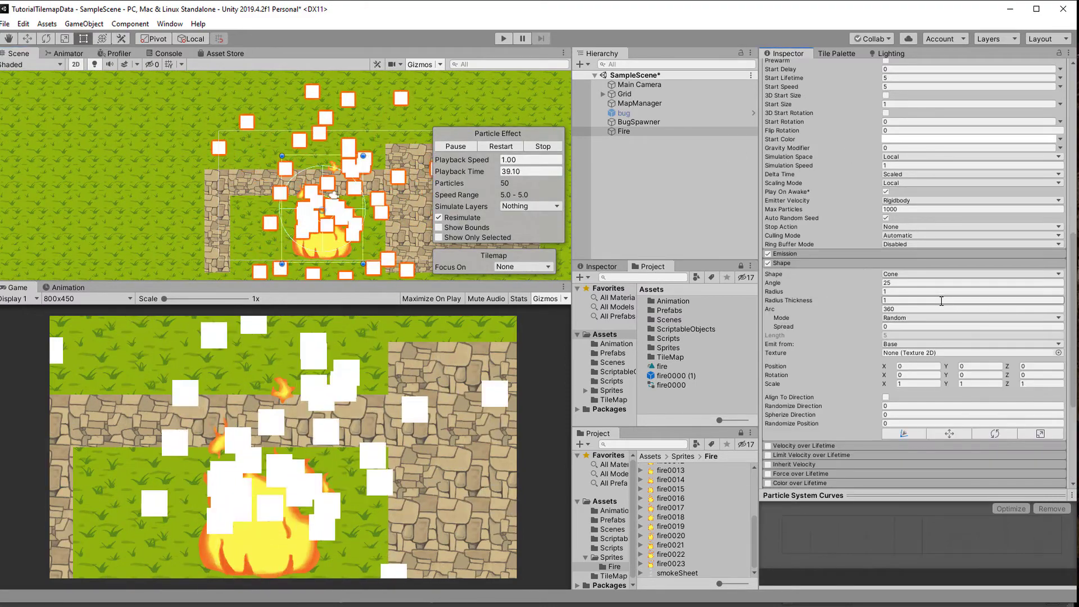
left_click(916, 375)
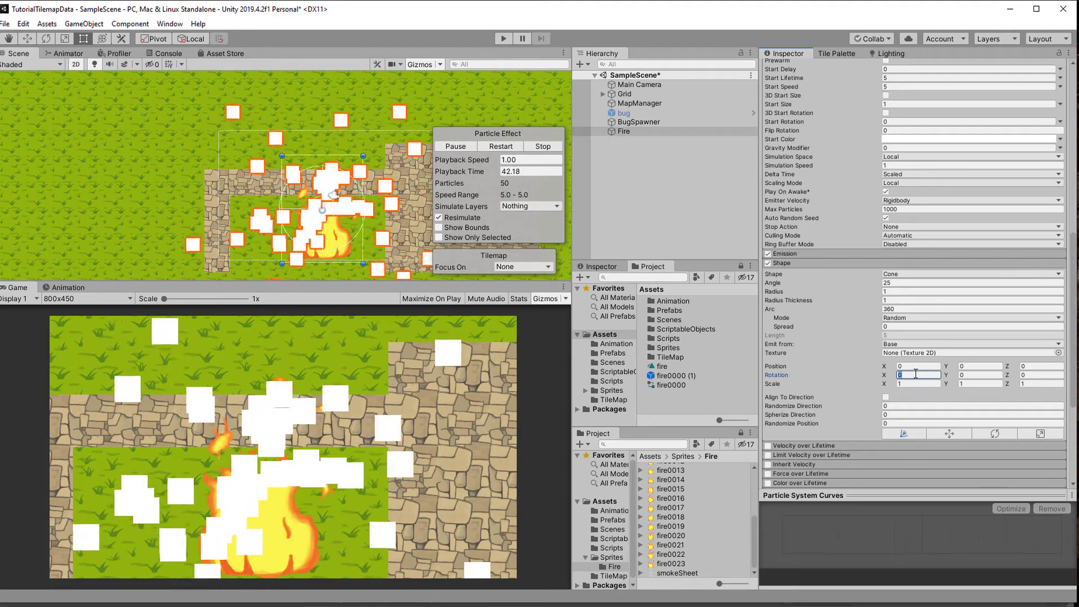
type("-90")
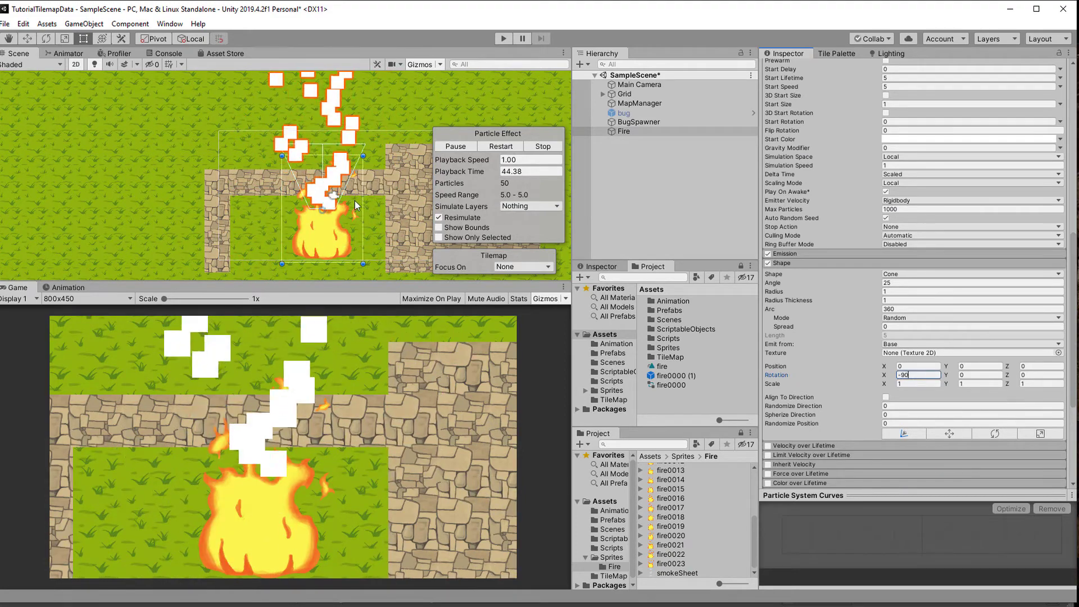
- Set the Fire object's Transform scale to 0.5 on X, Y and Z
left_click(652, 132)
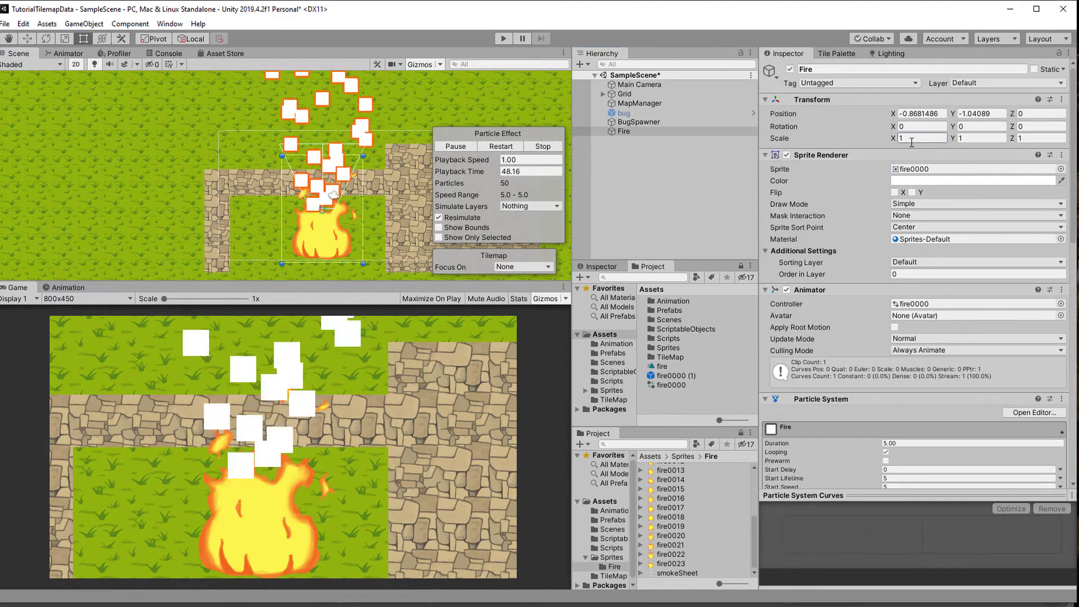
left_click(912, 139)
key("BackSpace")
type(".5")
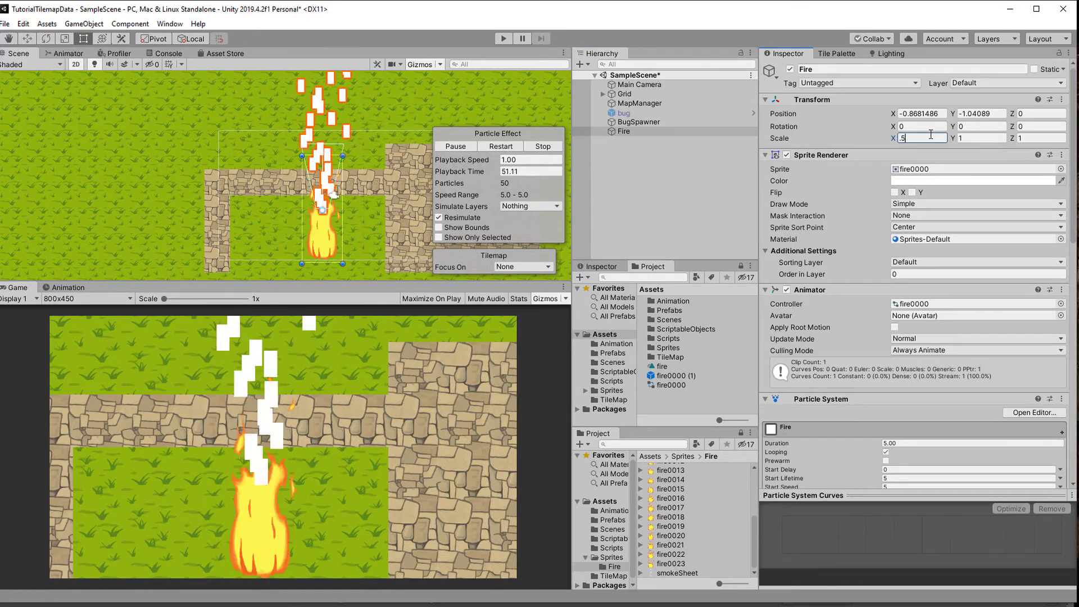
key("Tab")
type(".5")
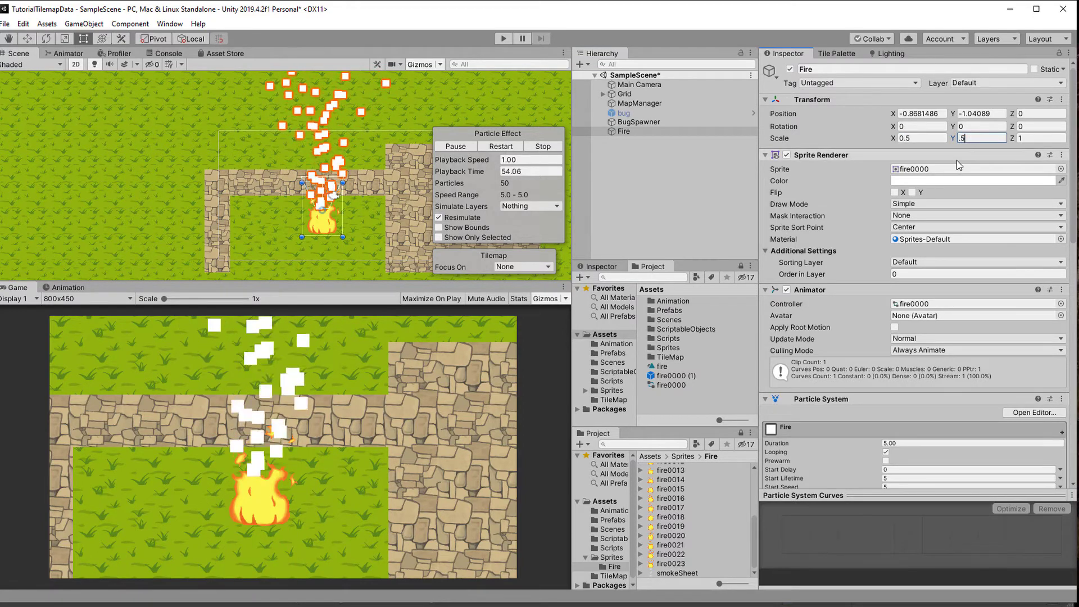
key("Tab")
type(".5")
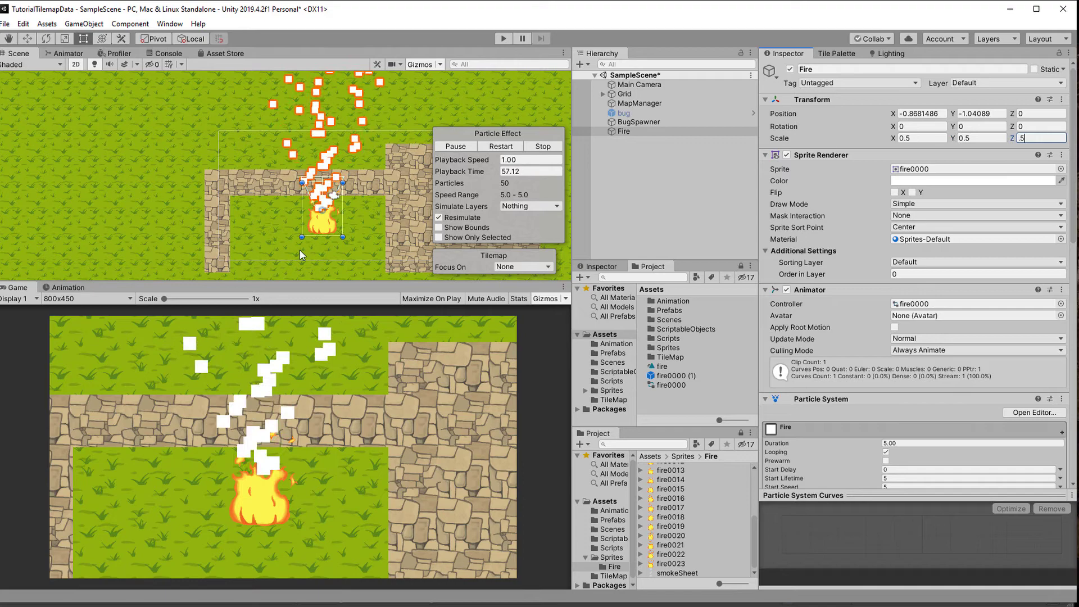
- Increase the particle system's Shape radius to 1.93 and collapse the Shape module
scroll(337, 225, "up", 5)
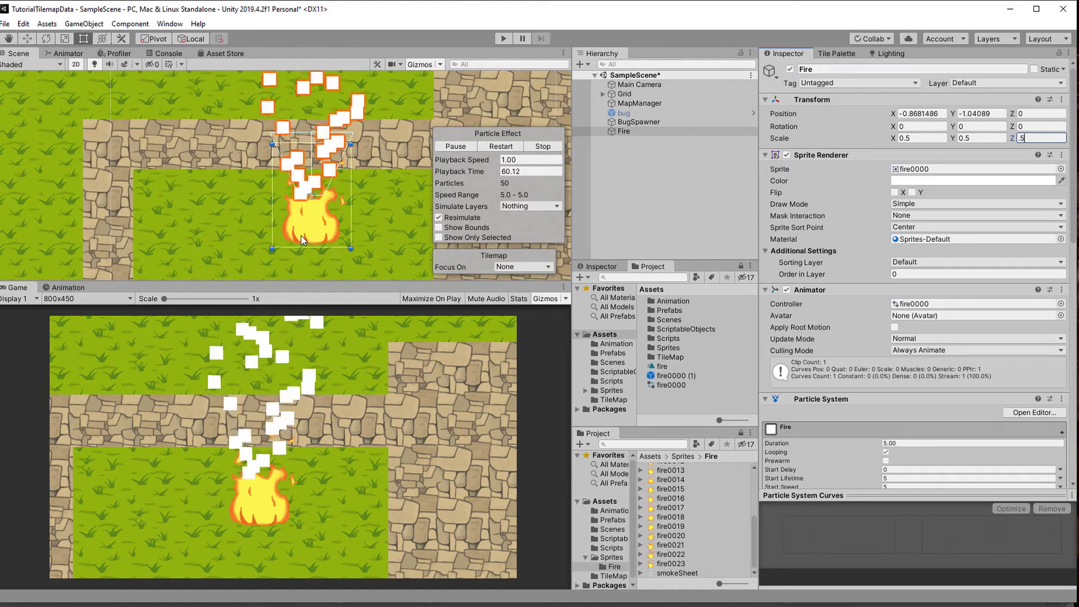
scroll(866, 287, "down", 15)
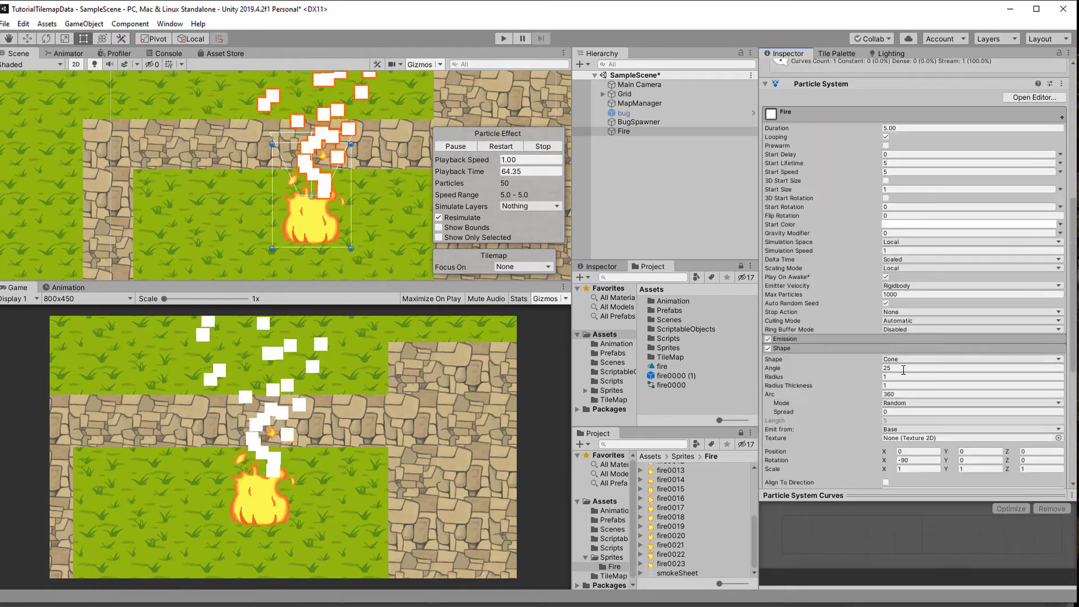
left_click_drag(825, 271, 846, 270)
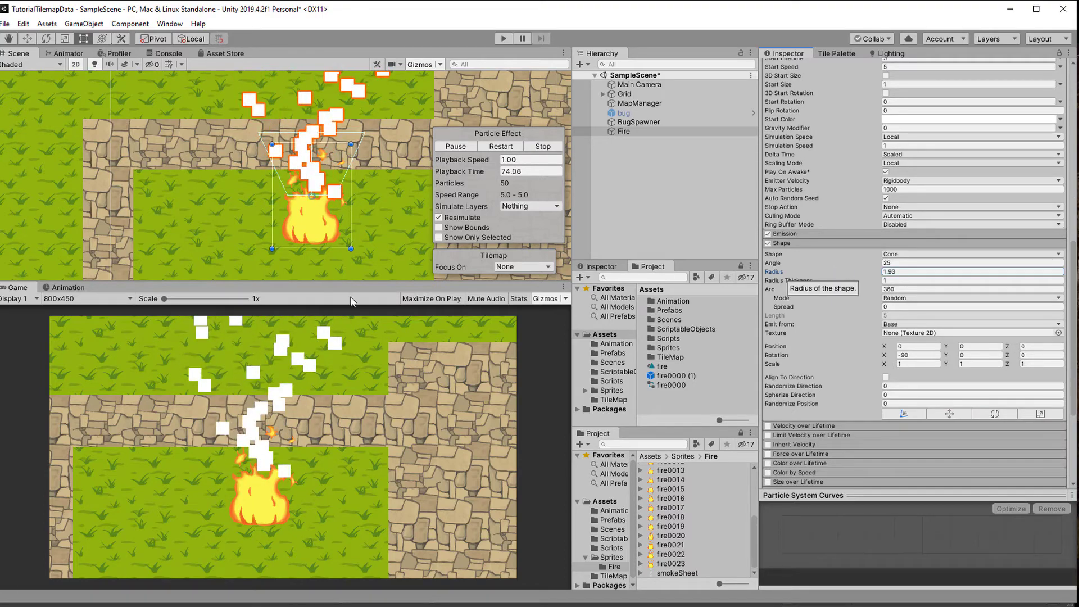
left_click(798, 243)
- Enable the particle system's Texture Sheet Animation module and set its mode to Sprites
left_click(805, 413)
scroll(881, 391, "down", 3)
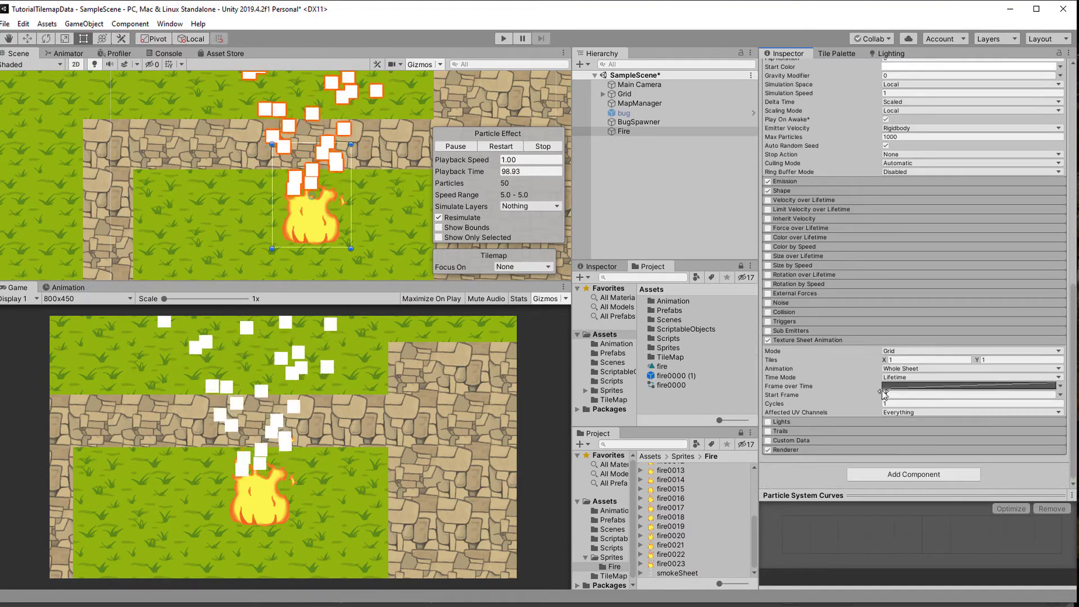
left_click(945, 349)
left_click(937, 376)
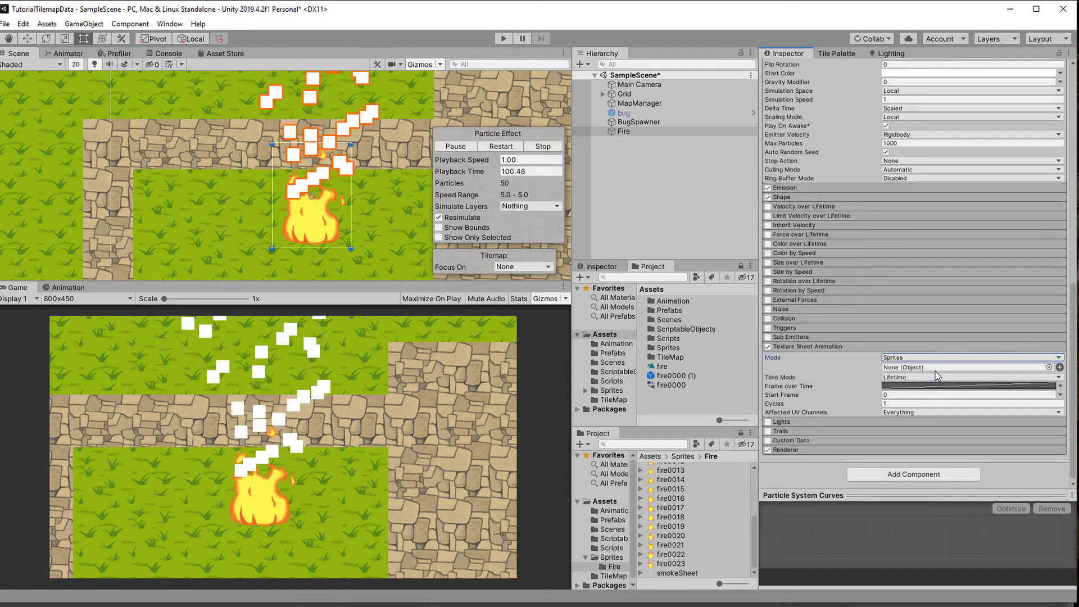
- Assign smokeSheet_0 as the first sprite of the Texture Sheet Animation
left_click(1049, 367)
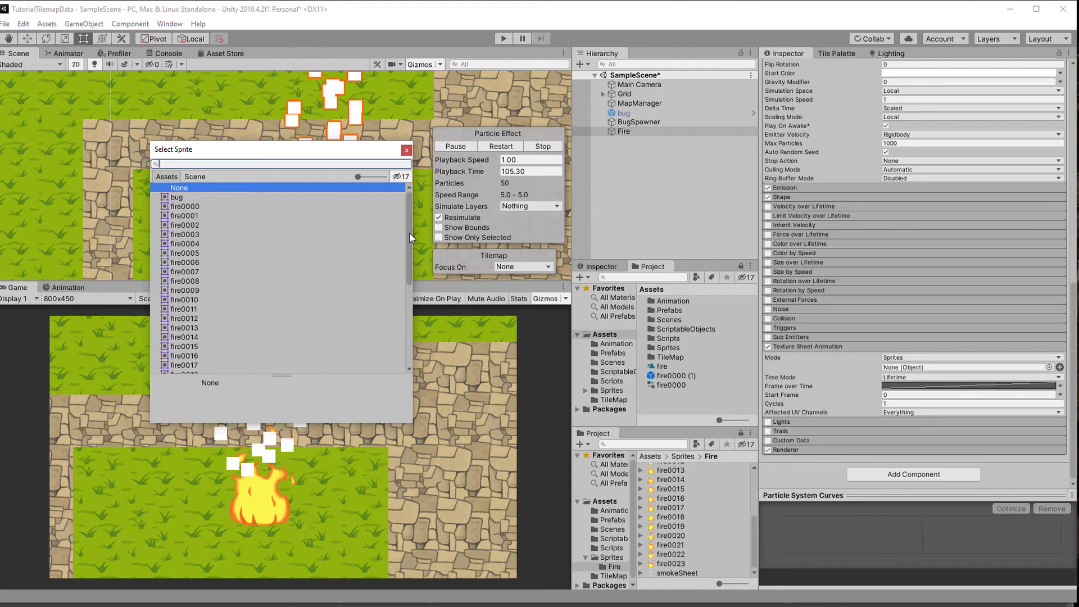
left_click_drag(410, 222, 410, 331)
left_click(243, 247)
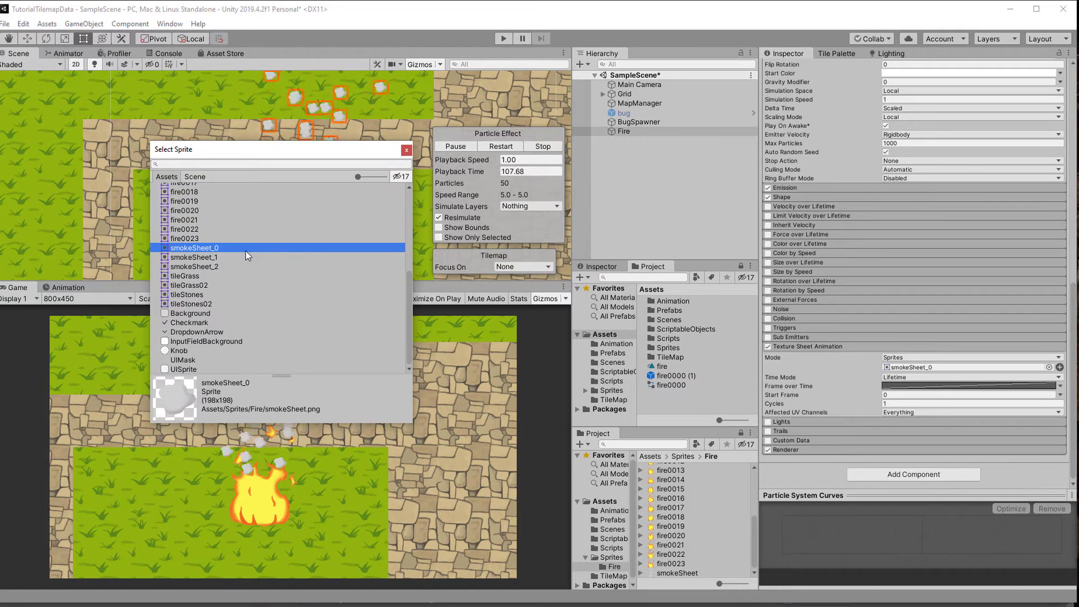
left_click(245, 257)
double_click(241, 248)
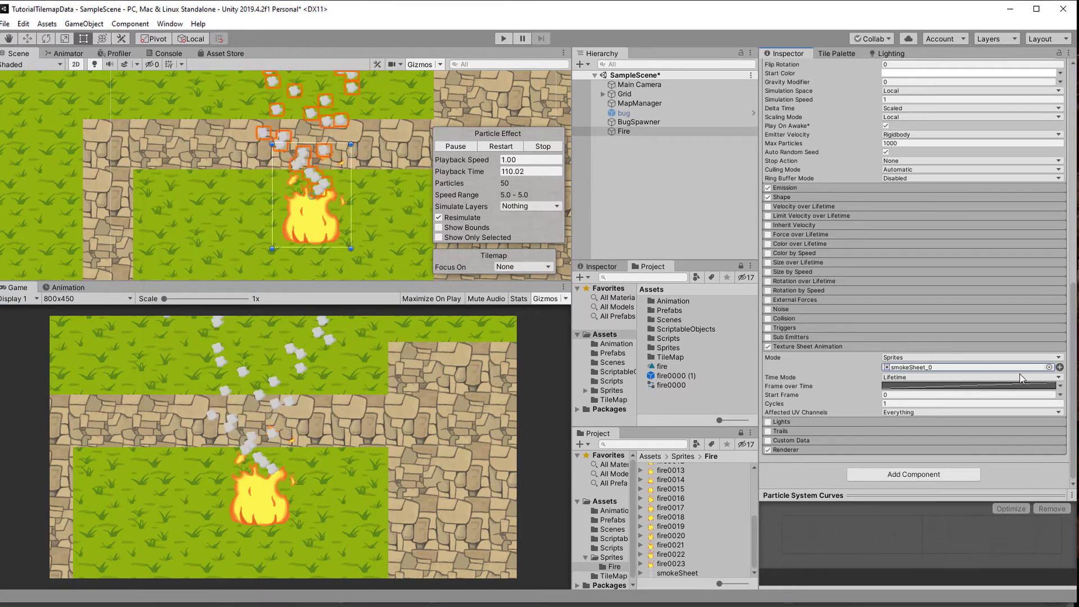
- Add two more sprite slots to the Texture Sheet Animation and assign smokeSheet_1 and smokeSheet_2 to them
left_click(1059, 368)
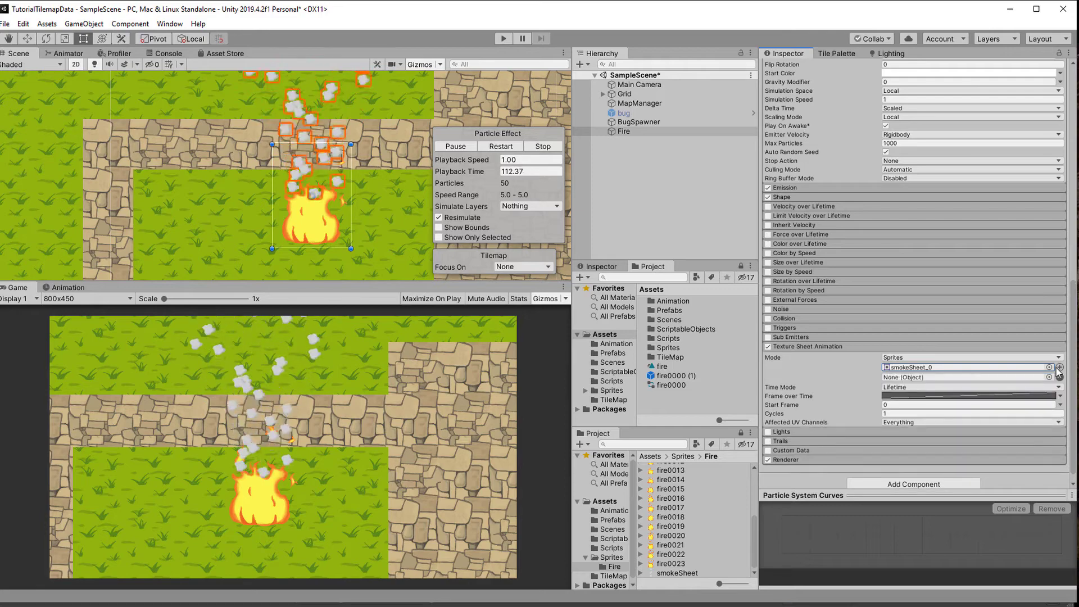
left_click(1060, 367)
left_click(1048, 377)
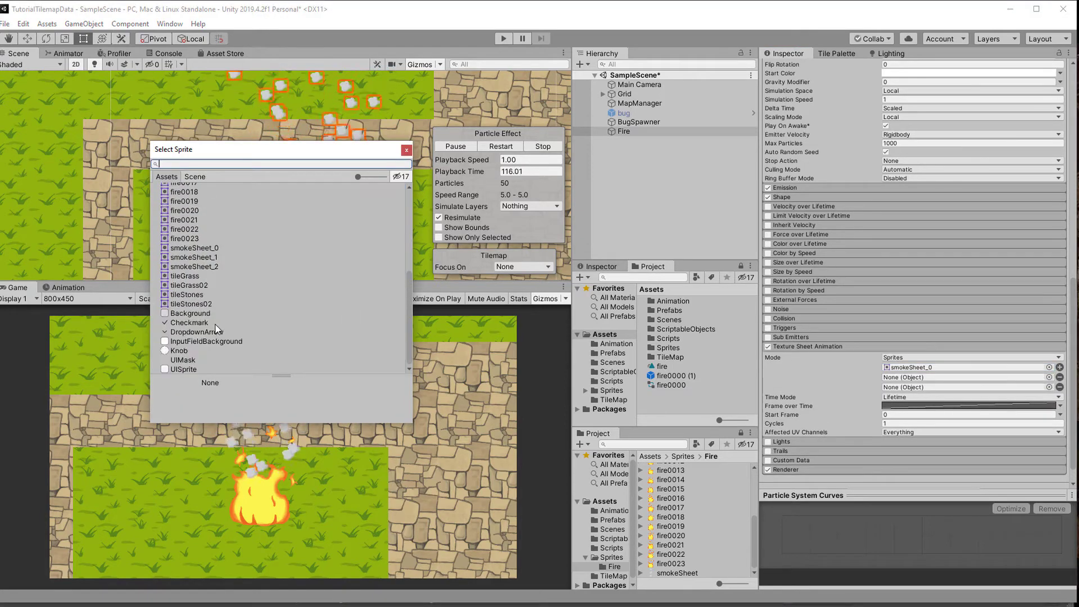
double_click(203, 257)
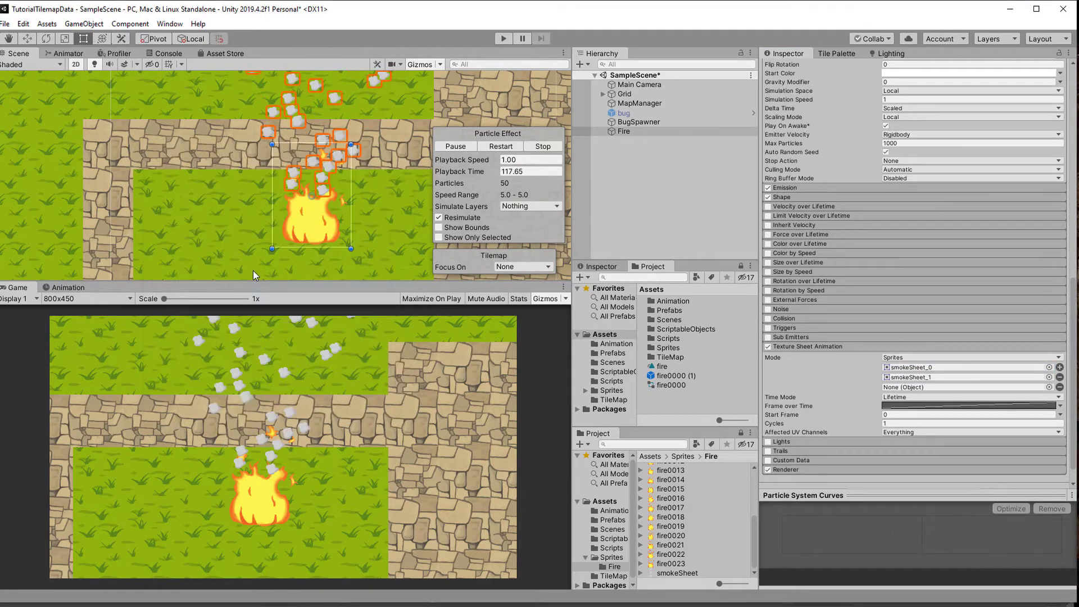
left_click(1049, 387)
scroll(232, 323, "down", 5)
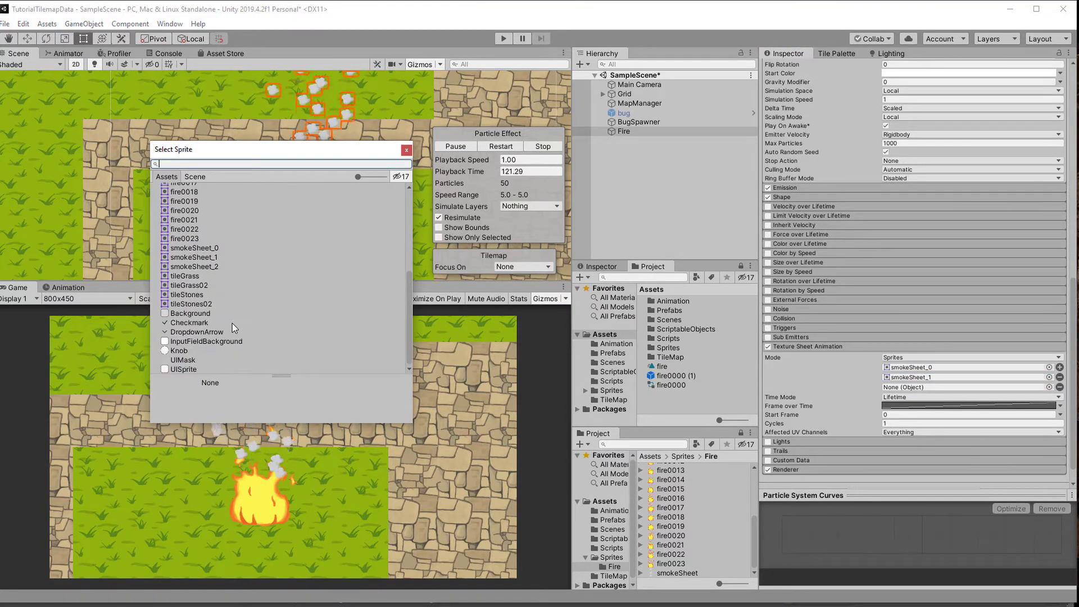
double_click(214, 267)
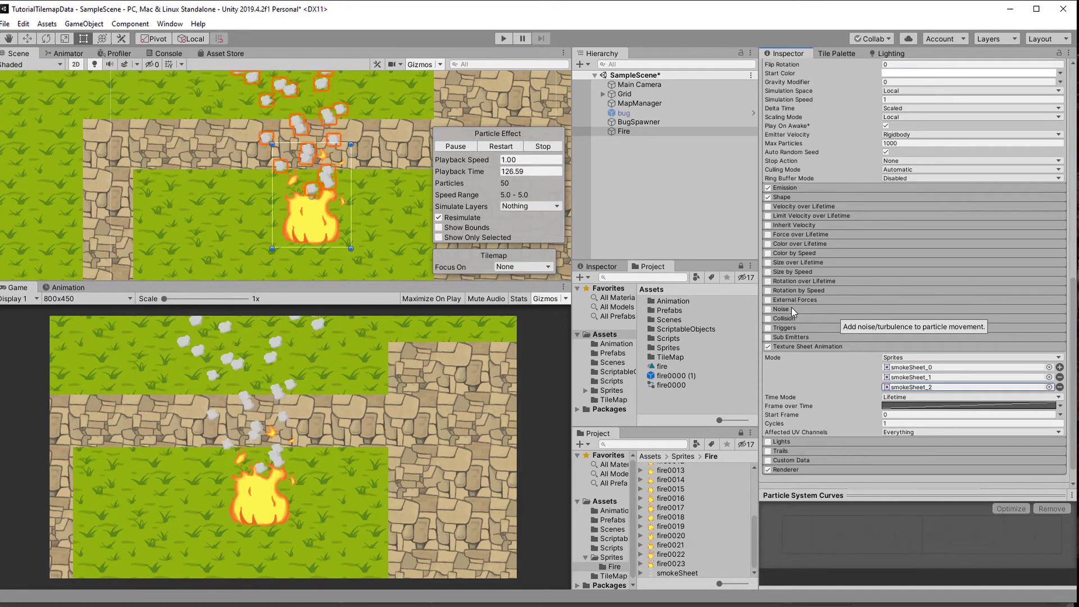
- Set the Texture Sheet Animation's Frame over Time to Random Between Two Constants with a minimum of 0
left_click(1060, 407)
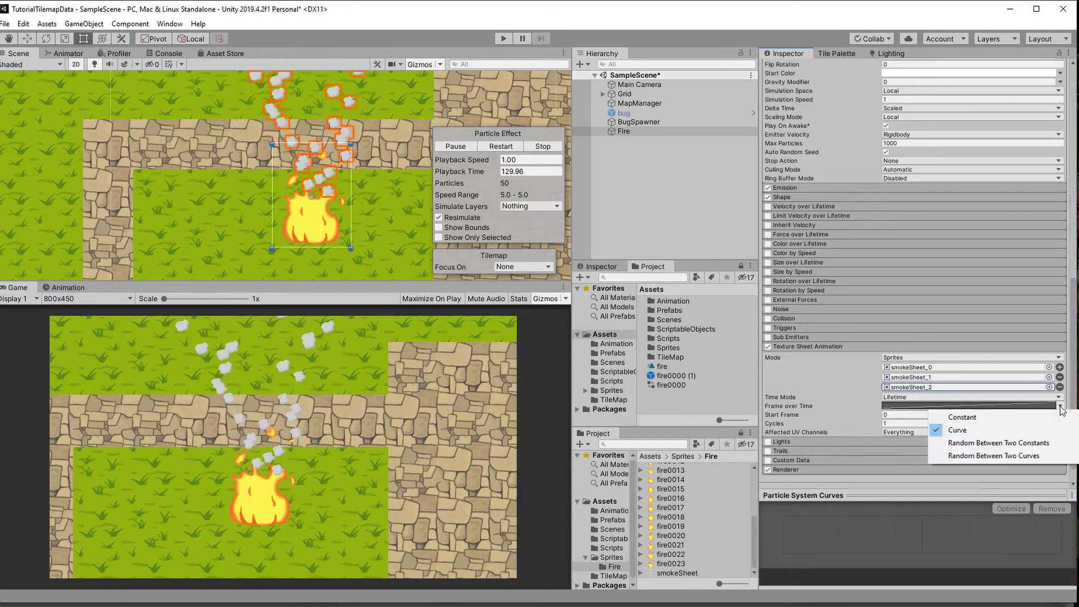
left_click(1039, 444)
left_click(940, 406)
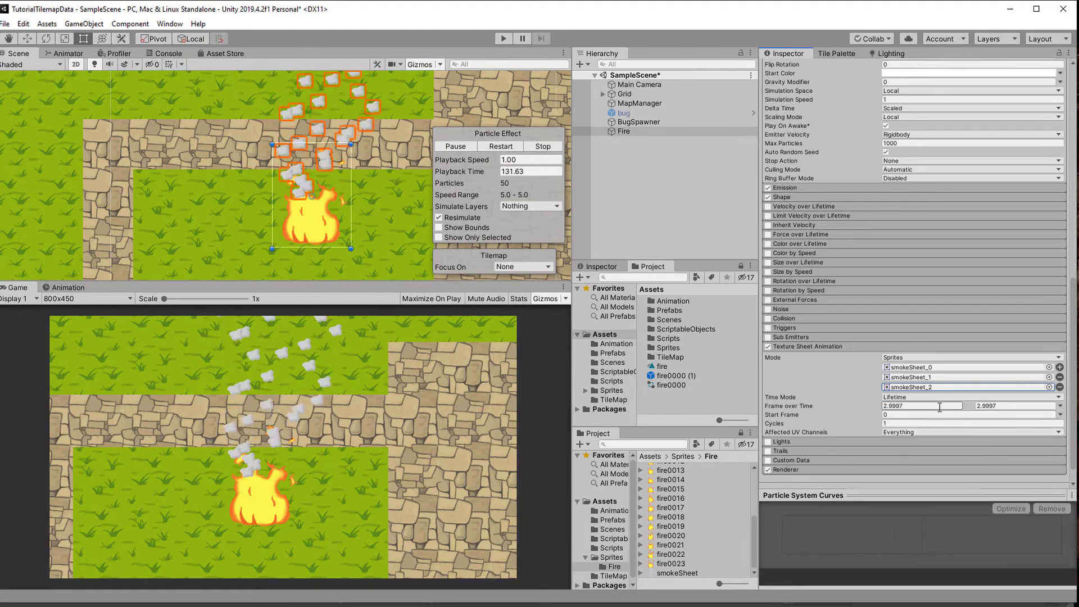
type("0")
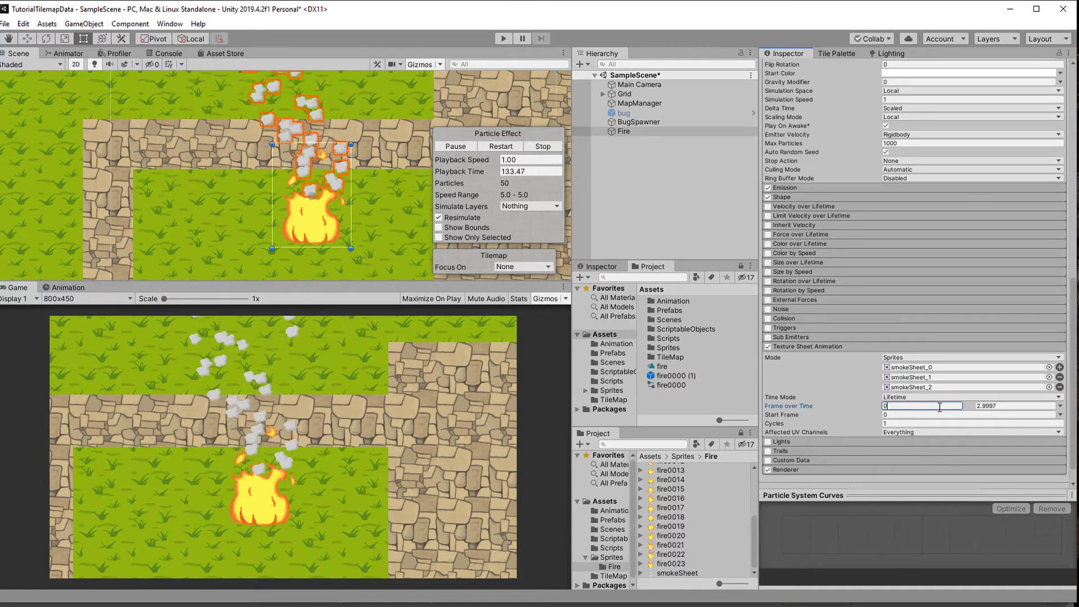
left_click(1003, 406)
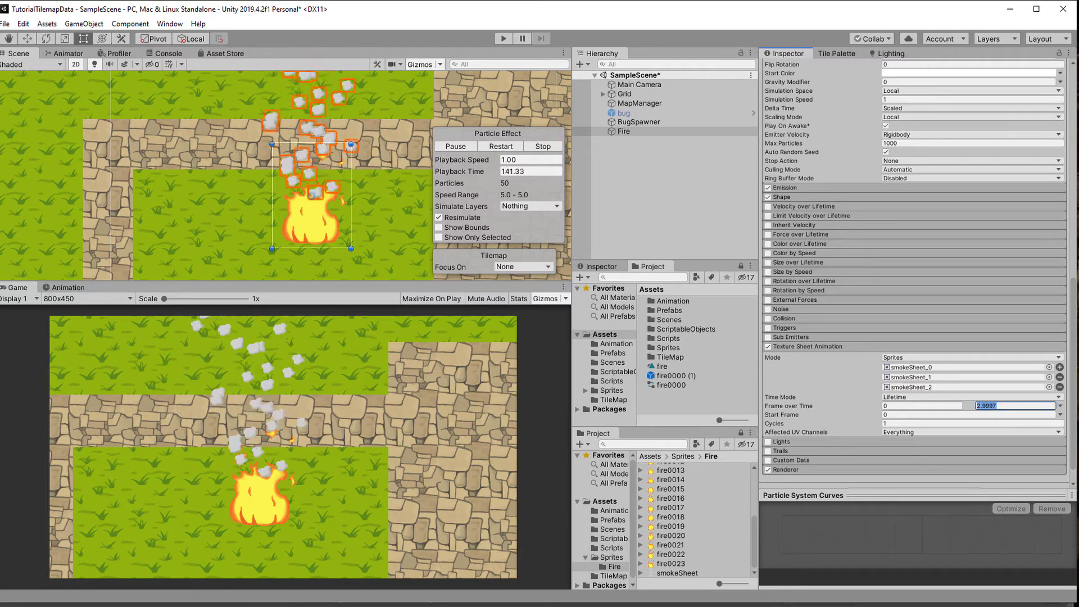
key("alt+Tab")
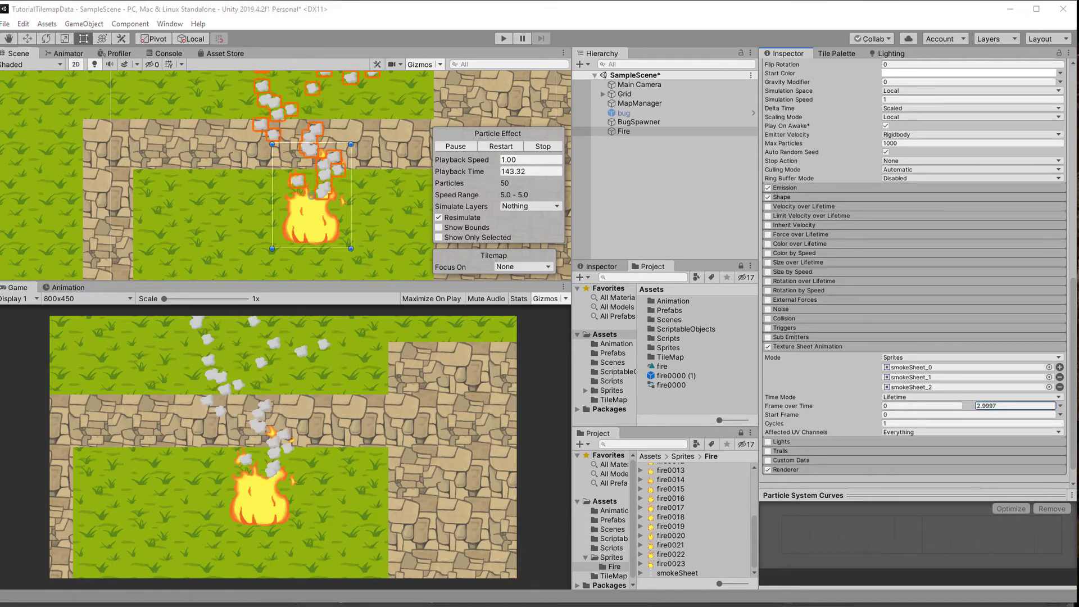
- Set the particles' Start Rotation to Random Between Two Constants, from -30 to 30
scroll(877, 240, "up", 10)
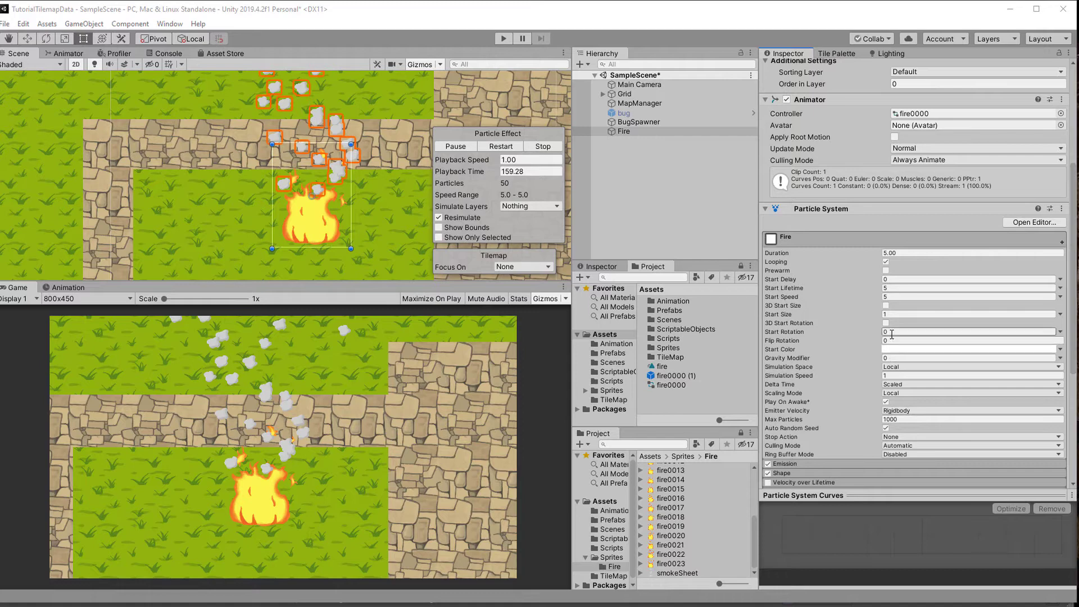
left_click(1061, 331)
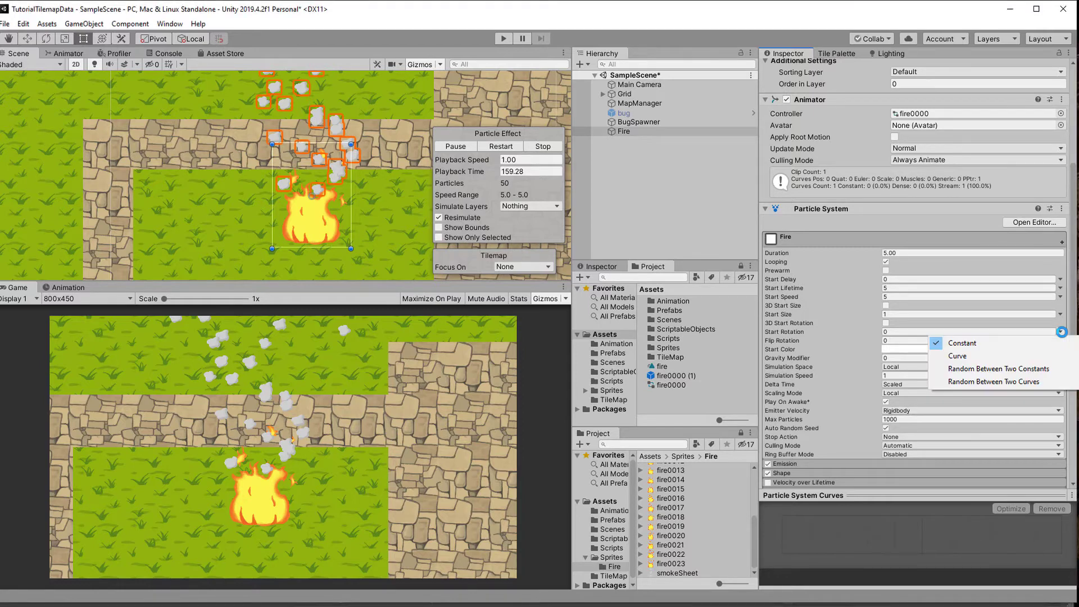
left_click(1036, 370)
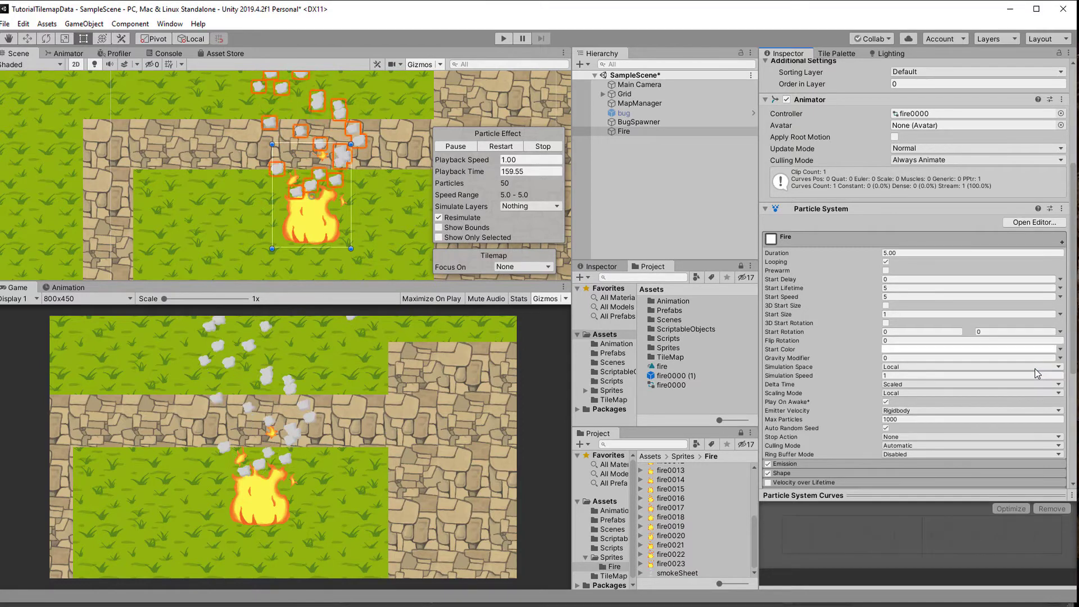
left_click(927, 331)
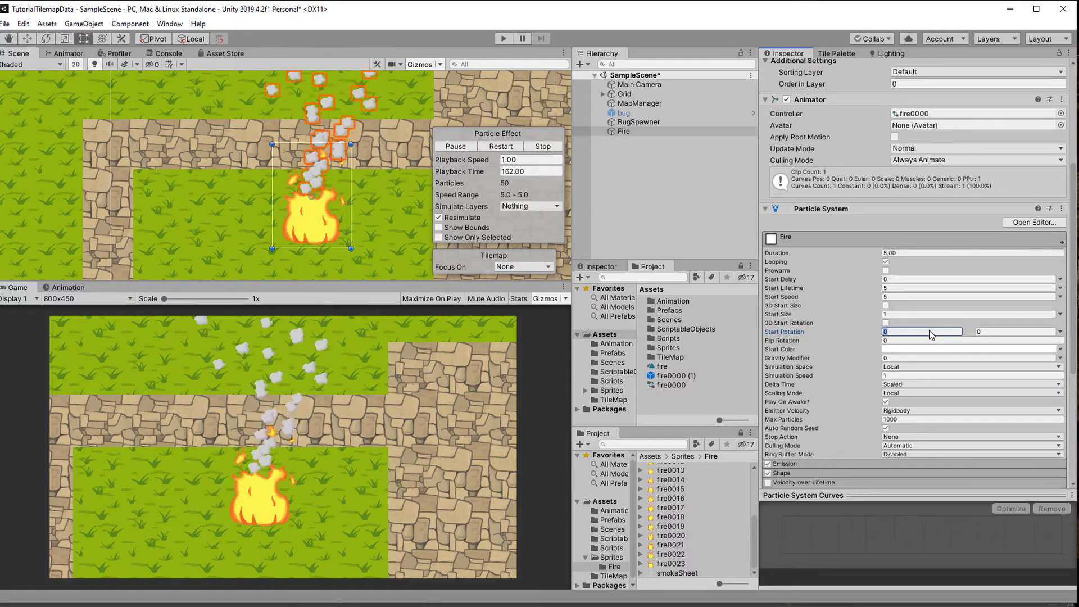
type("-30")
left_click(994, 333)
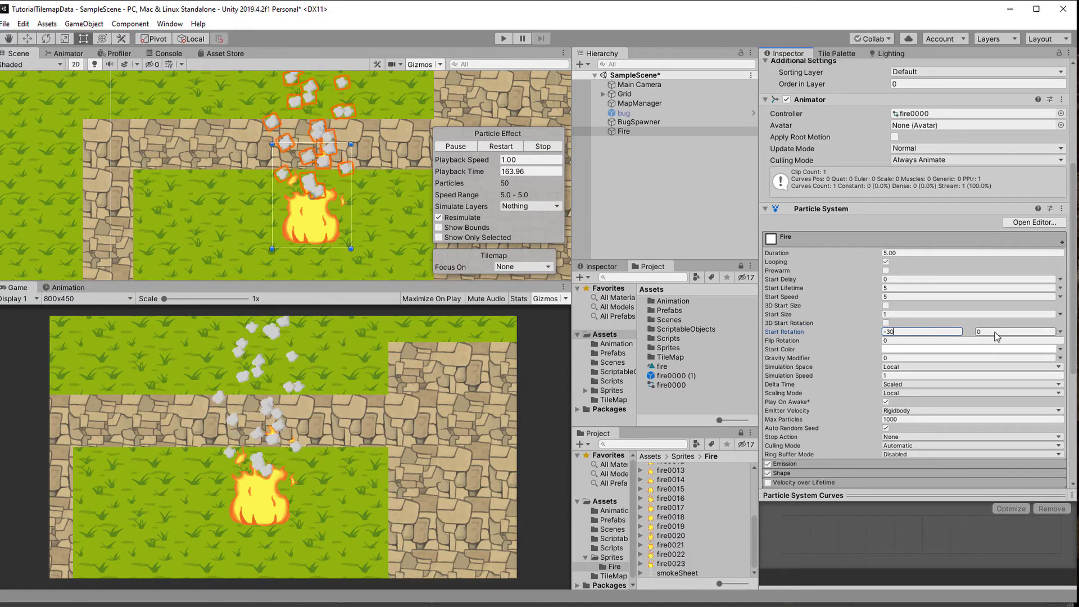
type("30")
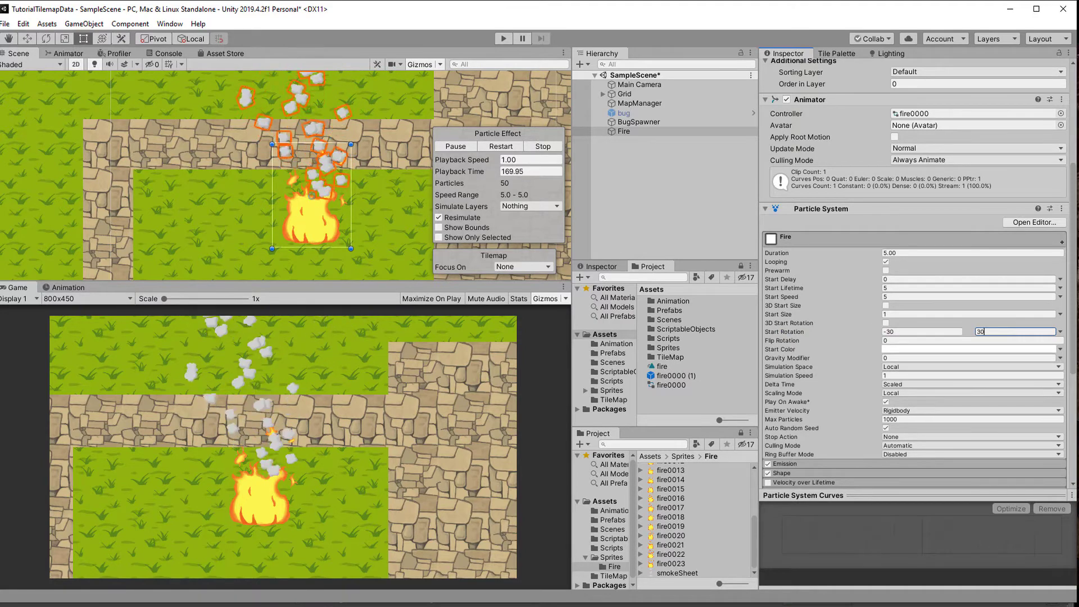
- Enable Color over Lifetime and set the alpha at the start of its gradient to 0
scroll(891, 320, "down", 4)
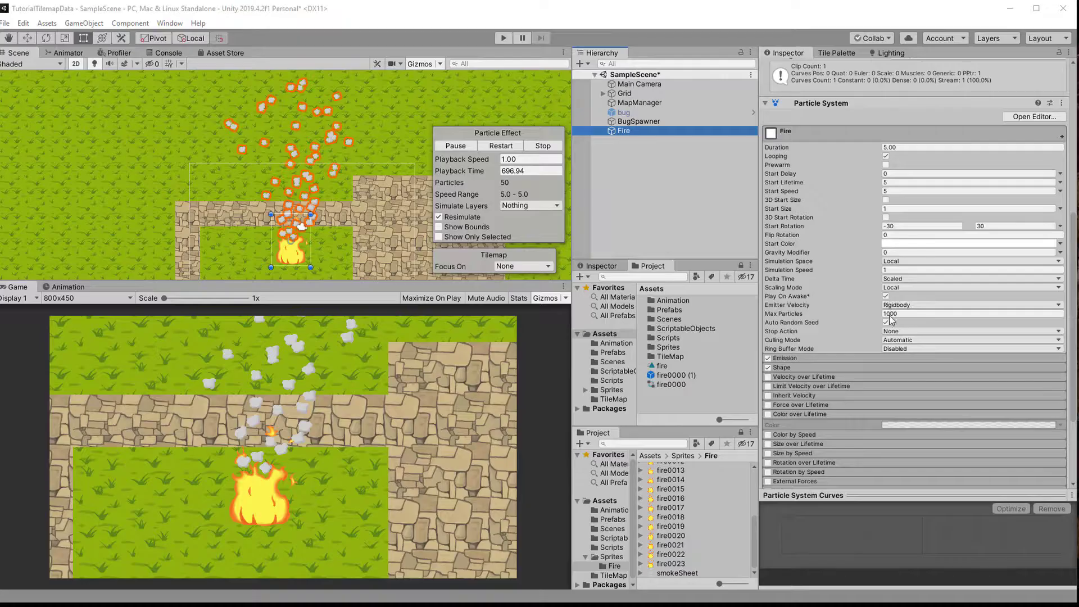
left_click(767, 414)
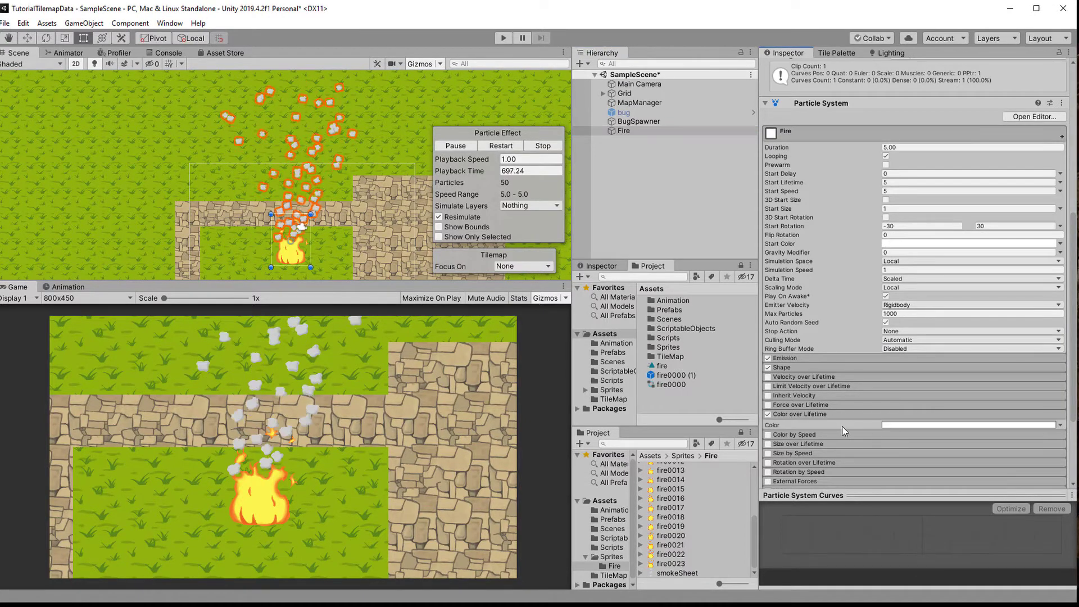
left_click(894, 426)
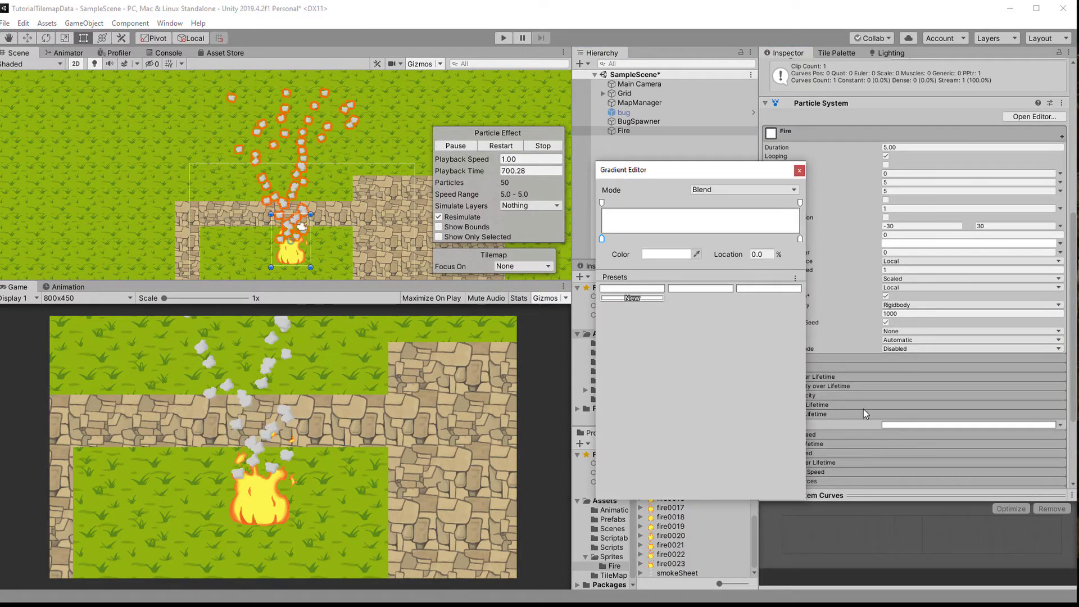
left_click(603, 204)
left_click_drag(680, 256, 627, 256)
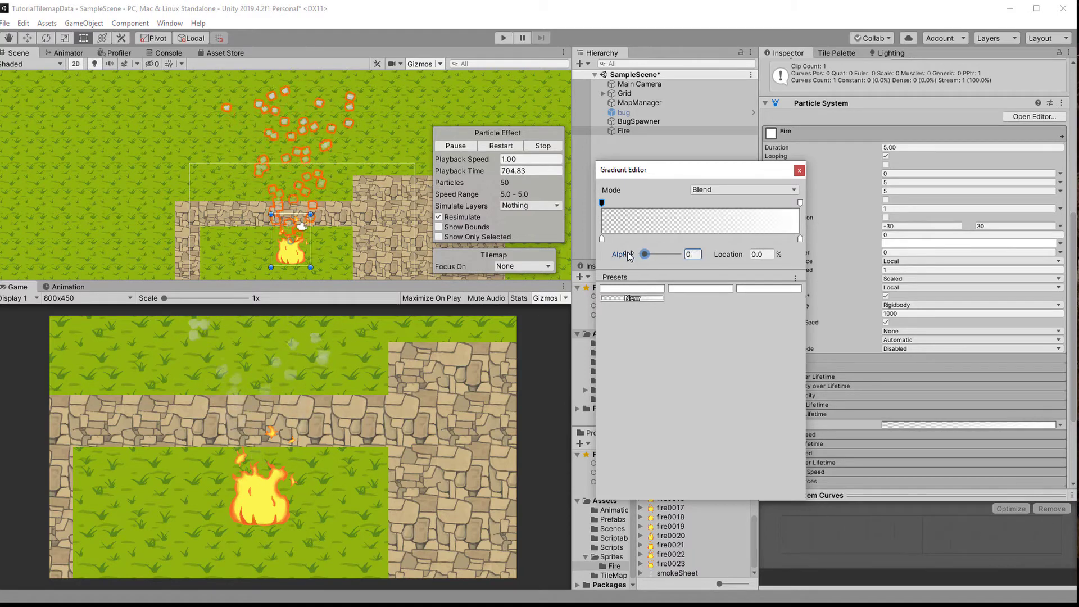
- Set the gradient's end alpha to 0 and add an opaque alpha key at 5.6% and one of 178 at 63.2%
left_click(800, 203)
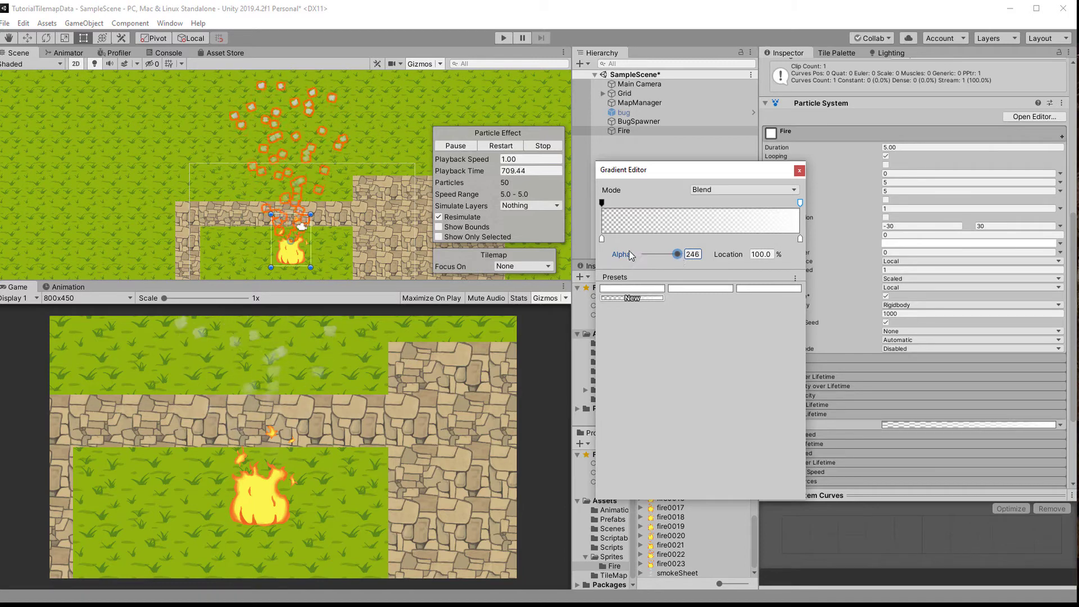
left_click_drag(678, 254, 624, 239)
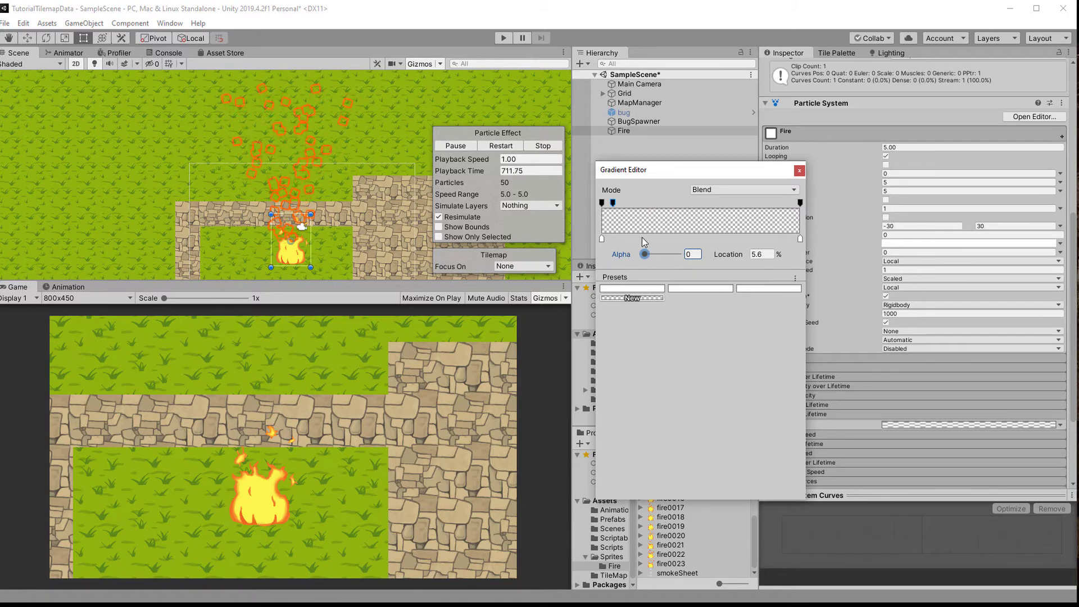
left_click_drag(658, 255, 675, 254)
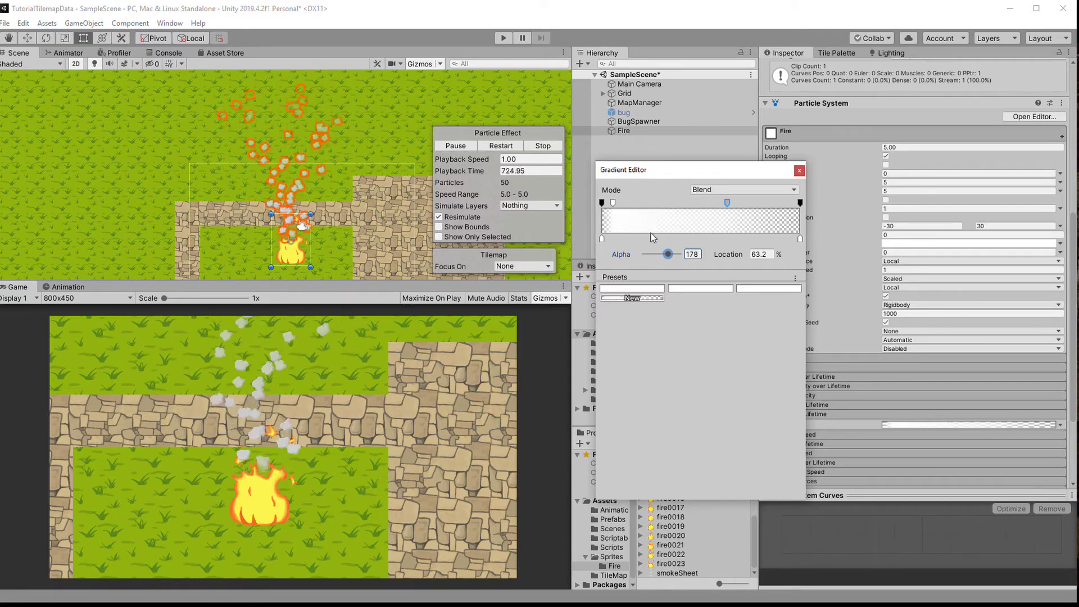
- Set the gradient's starting color key at 0% to orange, hex E0AA34
left_click(602, 239)
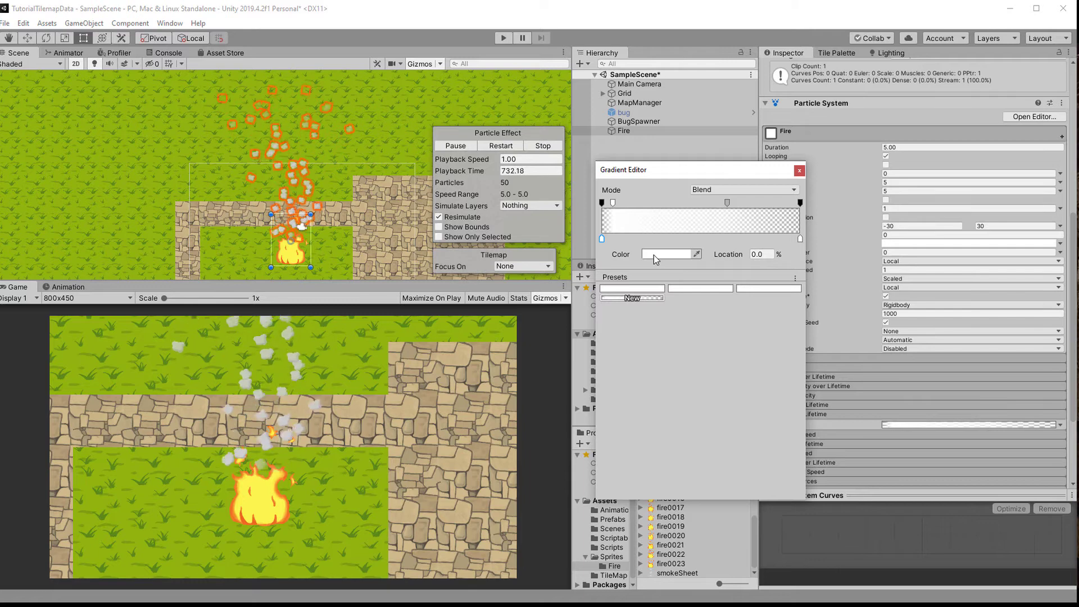
left_click(654, 254)
mouse_move(714, 177)
left_mouse_down()
mouse_move(703, 145)
mouse_move(686, 157)
left_mouse_up()
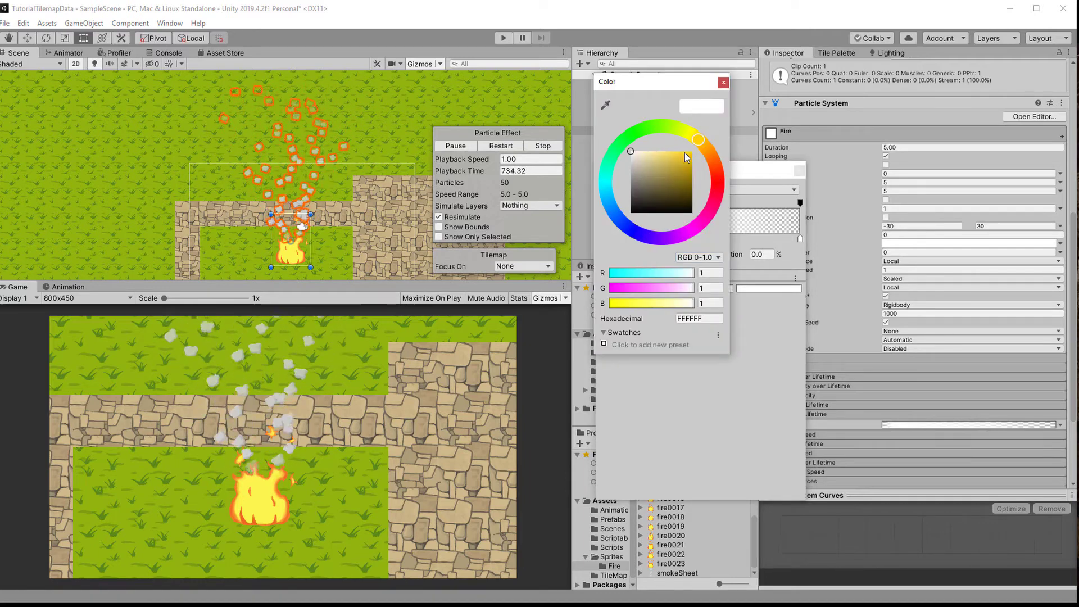
left_click(684, 153)
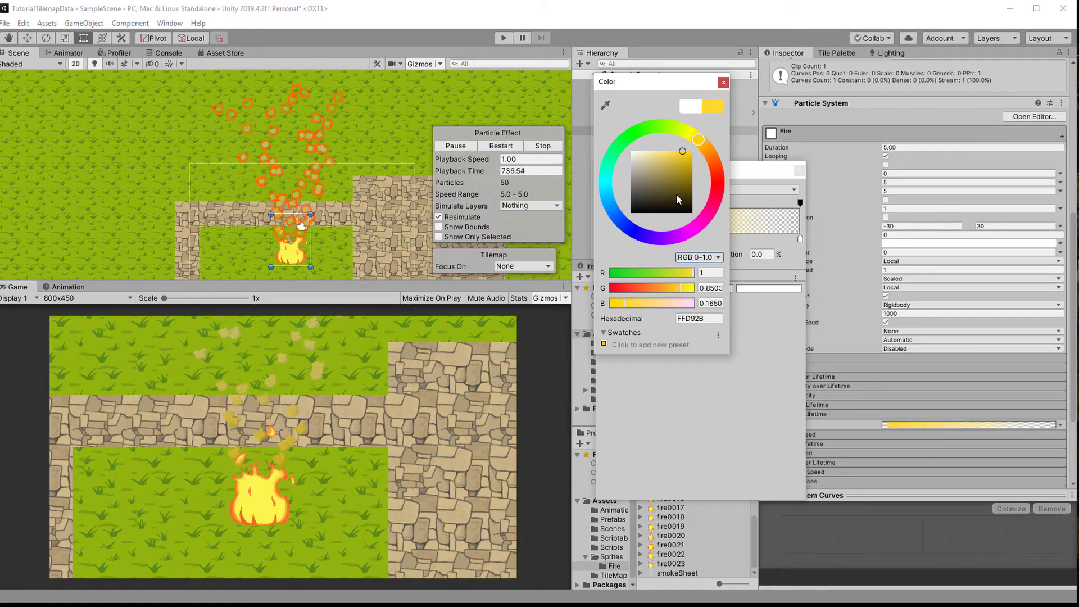
left_click(679, 160)
left_click(703, 148)
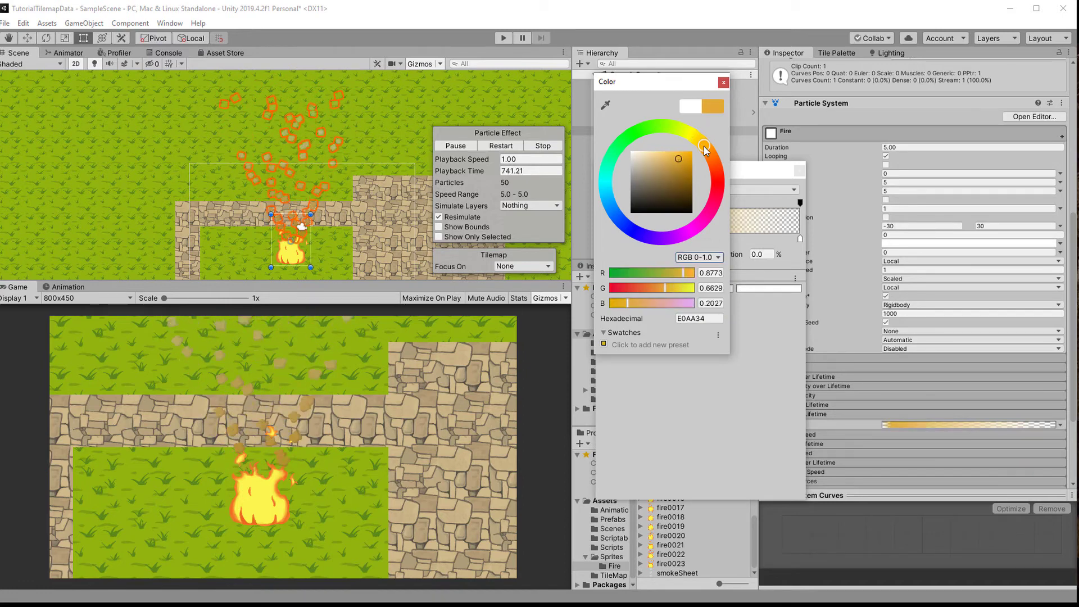
- Add a color key at 7.4% of the Color over Lifetime gradient and make it gray, hex 8C8C8C
left_click(723, 84)
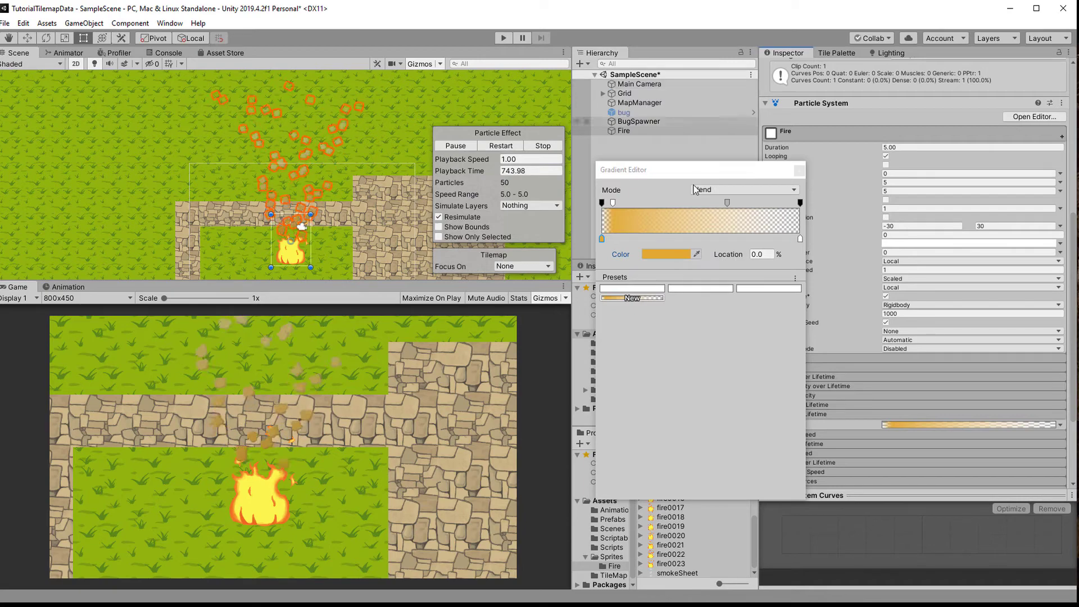
left_click(618, 238)
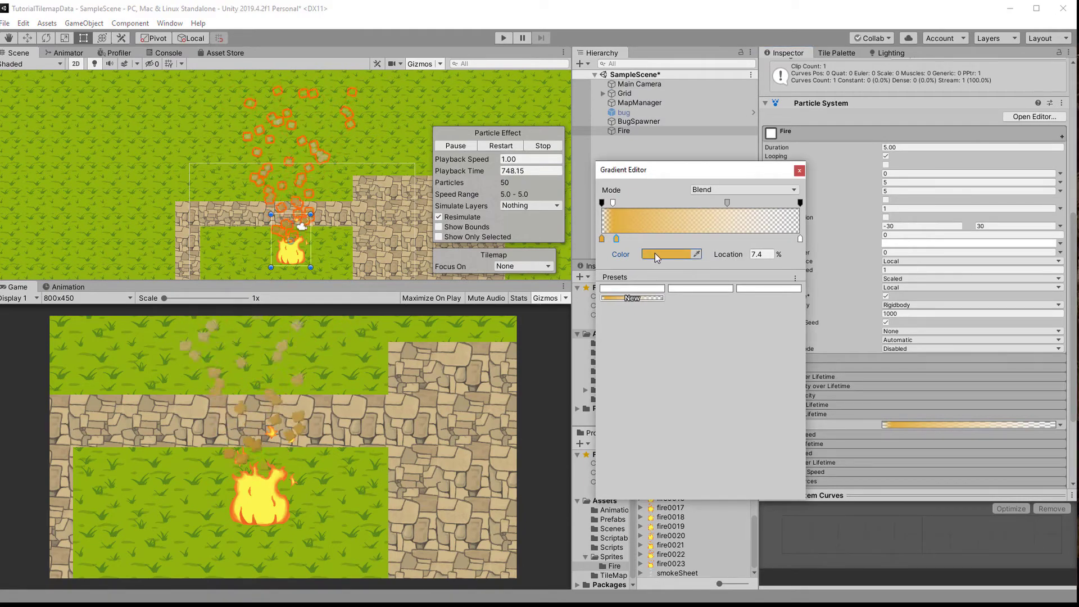
left_click(655, 253)
left_click(629, 180)
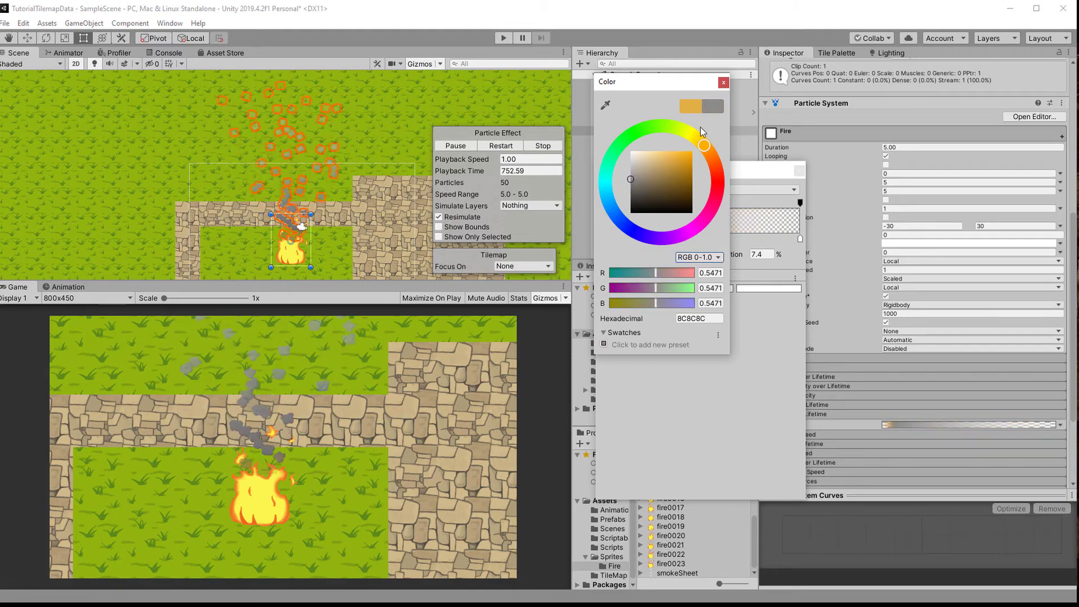
left_click(724, 82)
- Set the gradient's end color key to gray, hex 969696, and move the other gray key to 9.4%
left_click(800, 239)
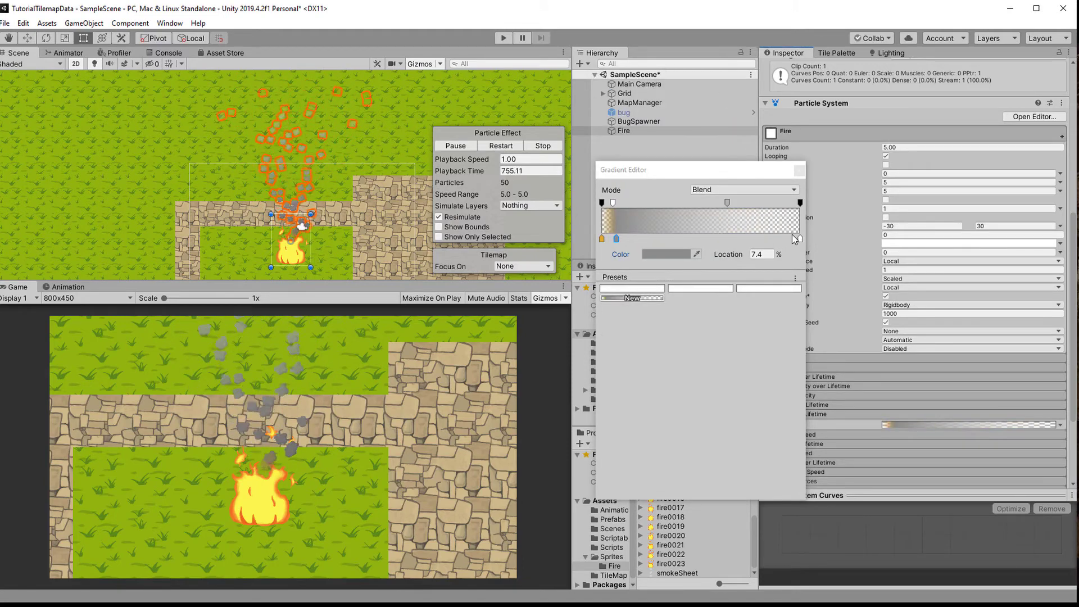
left_click(691, 253)
left_click(628, 178)
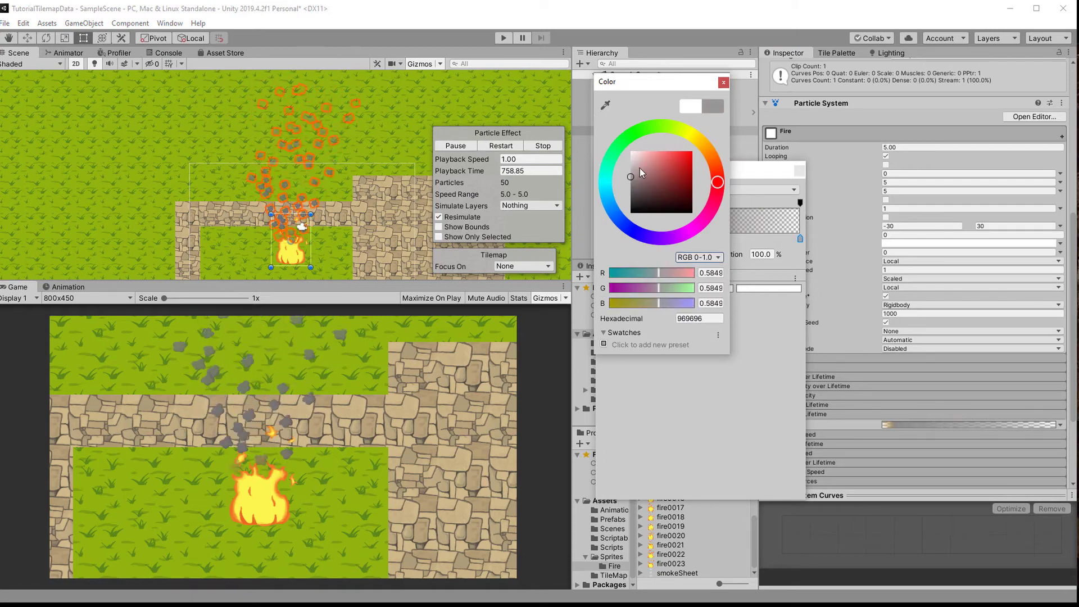
left_click(723, 82)
left_click(617, 238)
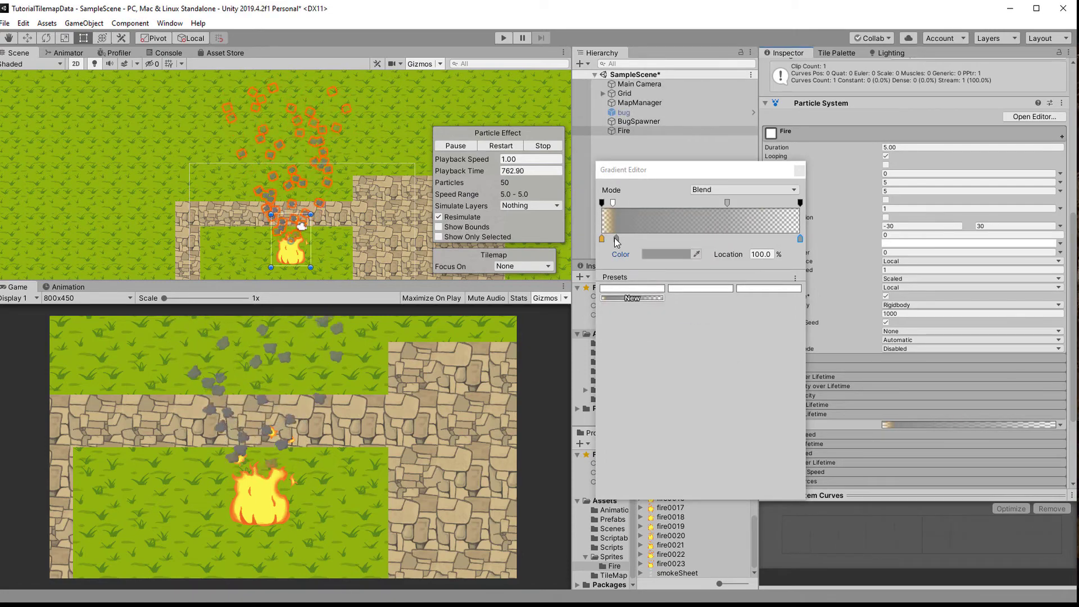
left_click_drag(618, 240, 622, 241)
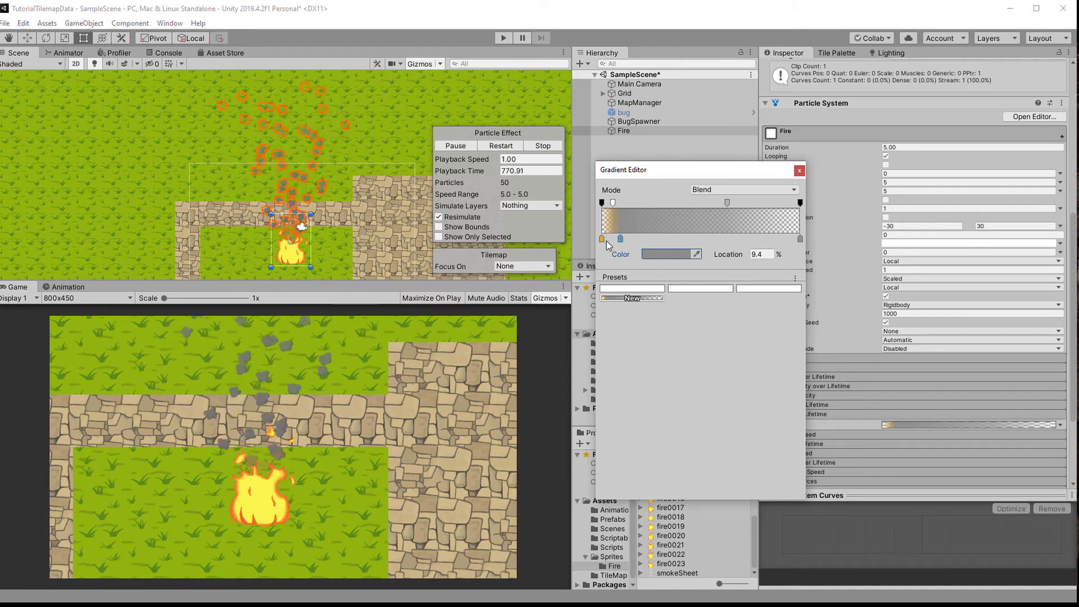
- Preview the fire's sprite animation together with its smoke particles in the scene
left_click(68, 287)
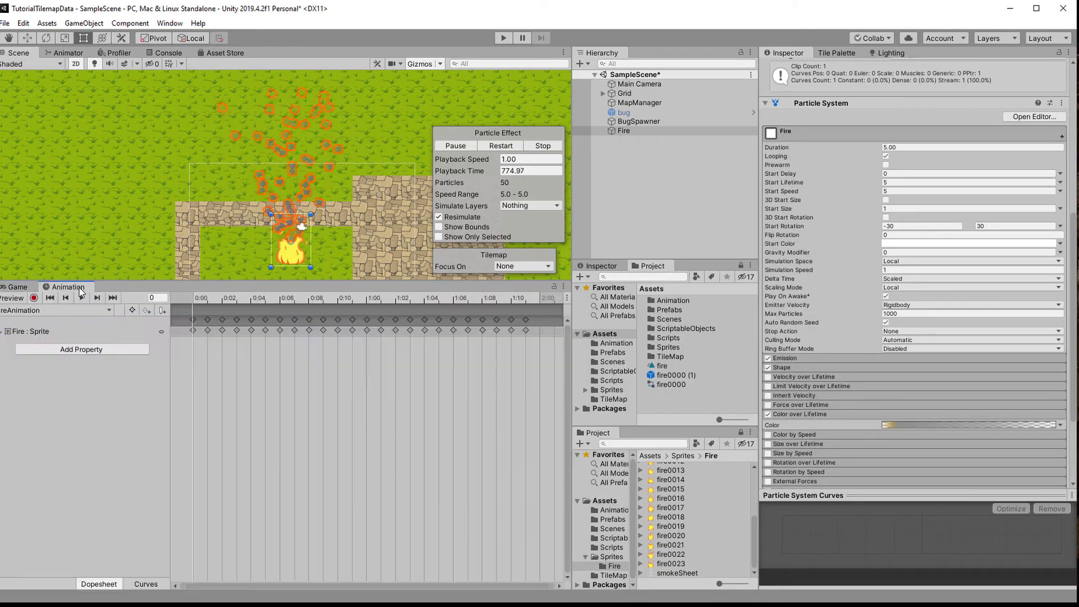
left_click(81, 298)
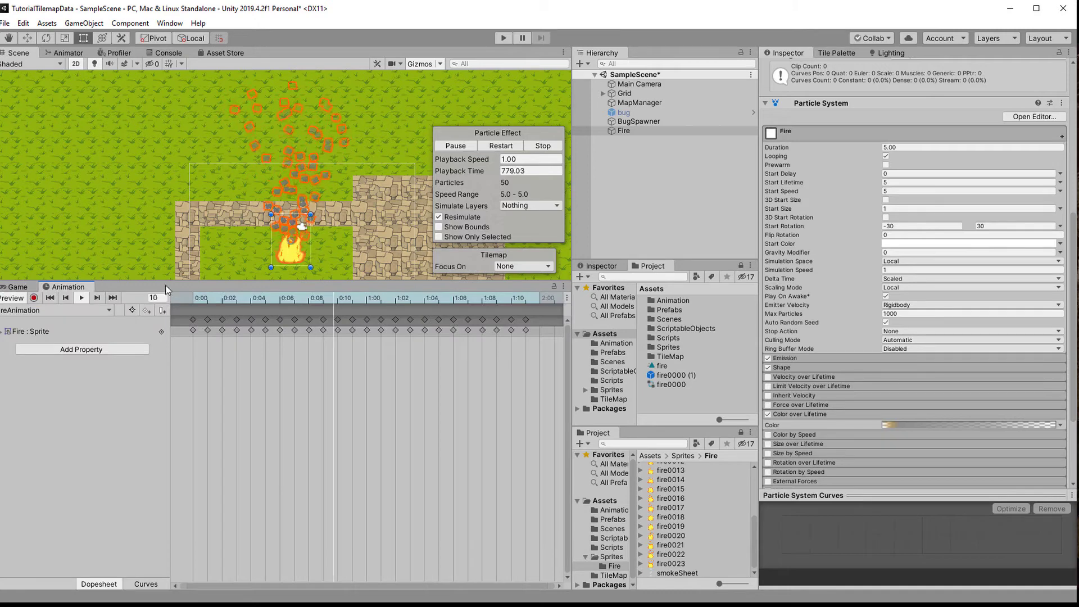
scroll(322, 258, "up", 1)
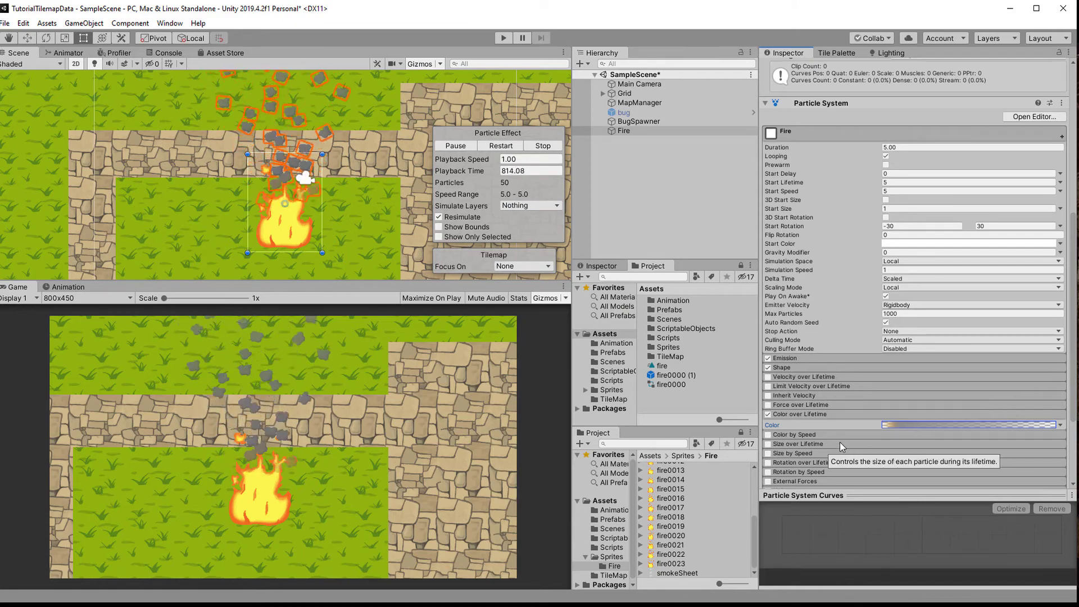
- Enable Size over Lifetime and set its Size to Random Between Two Curves
scroll(787, 338, "down", 3)
left_click(768, 309)
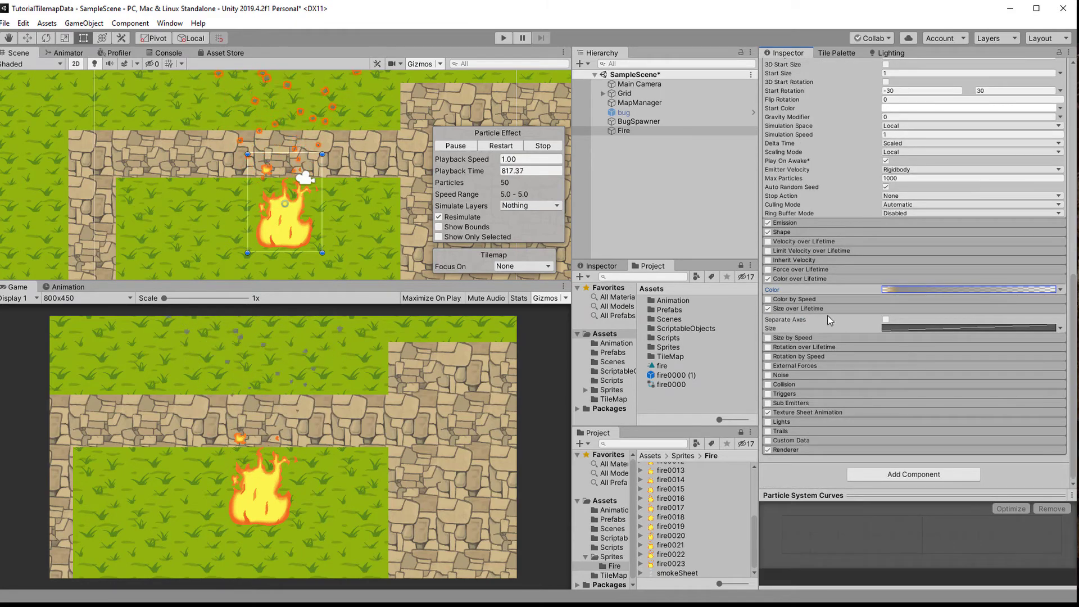
left_click(917, 328)
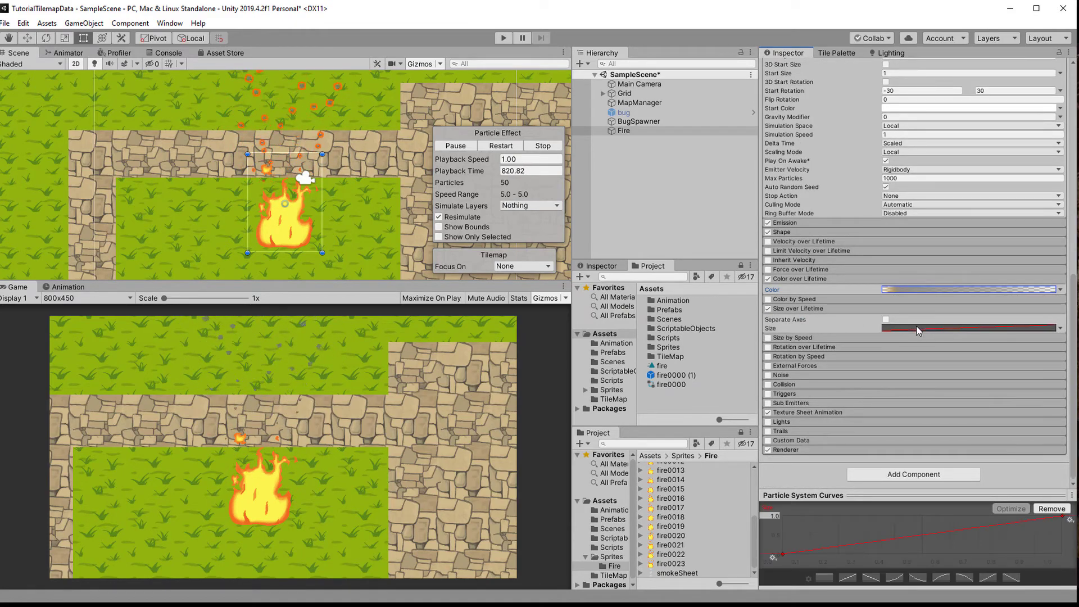
left_click(1060, 328)
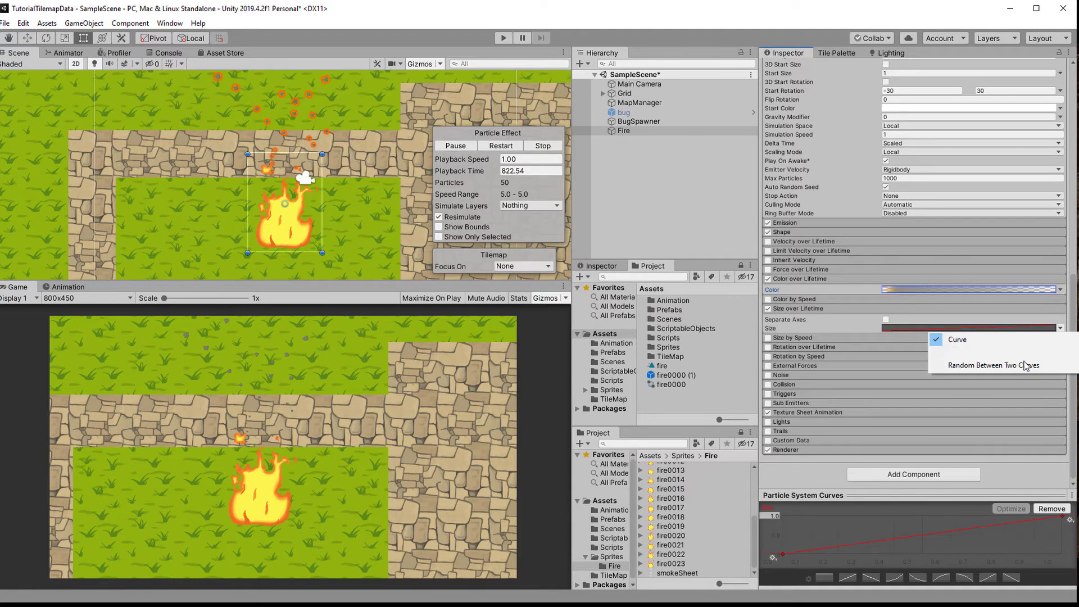
left_click(1026, 365)
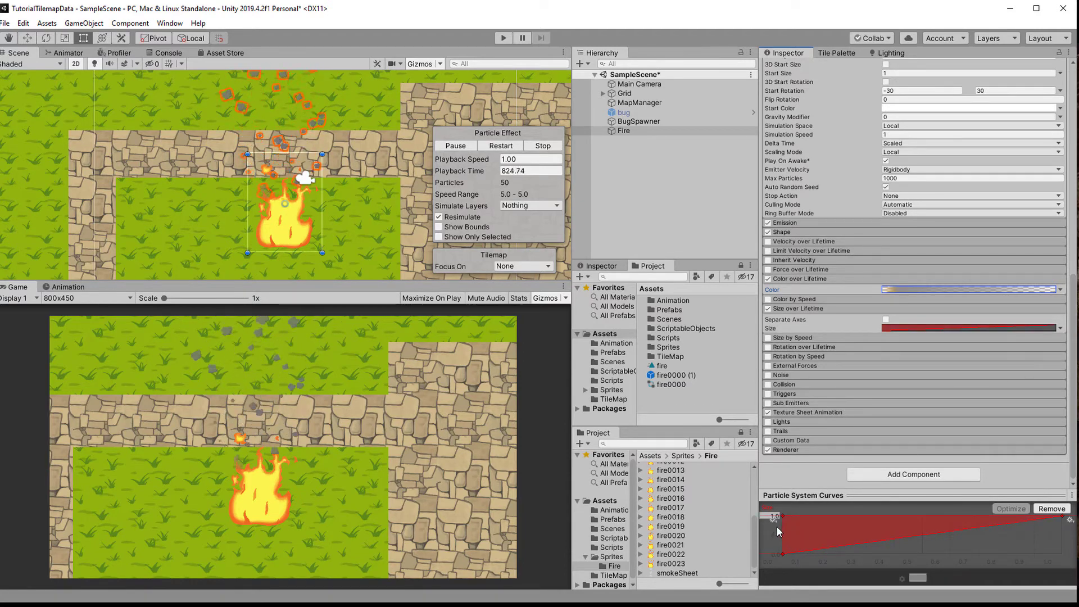
- Reshape the two size curves to start at about 0.38 and reach 1.0 at roughly 60% and 67% of the lifetime
left_click_drag(782, 514, 782, 540)
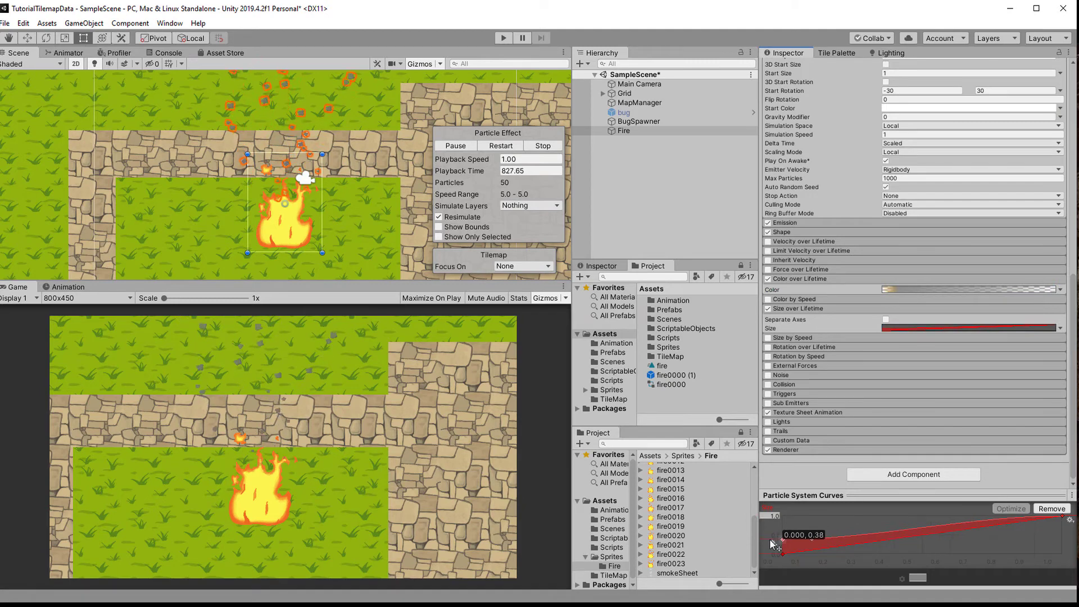
double_click(1000, 521)
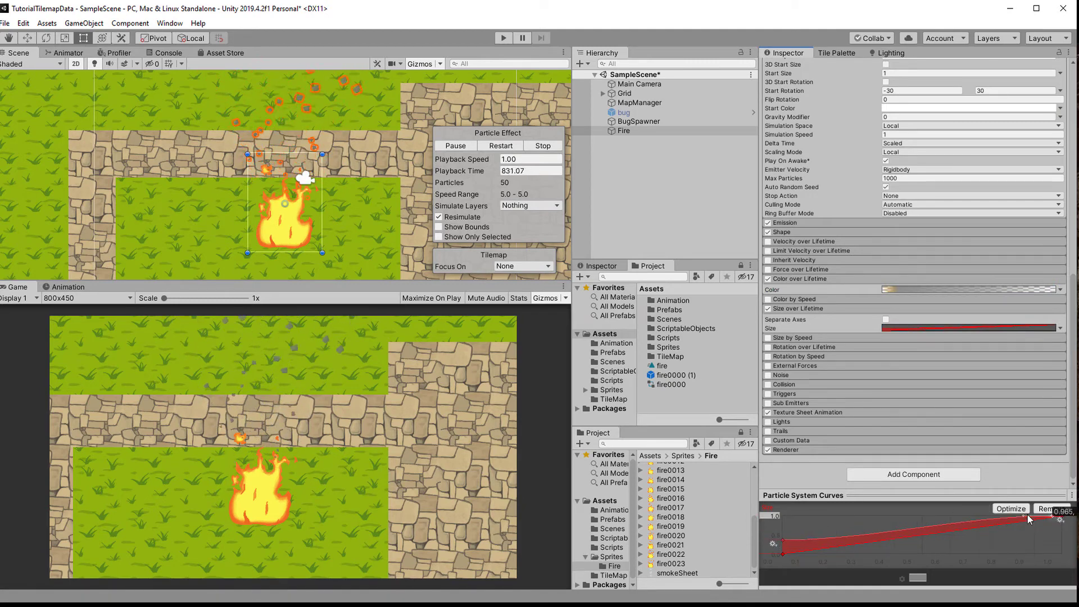
left_click_drag(1000, 521, 946, 515)
left_click_drag(1060, 516, 973, 497)
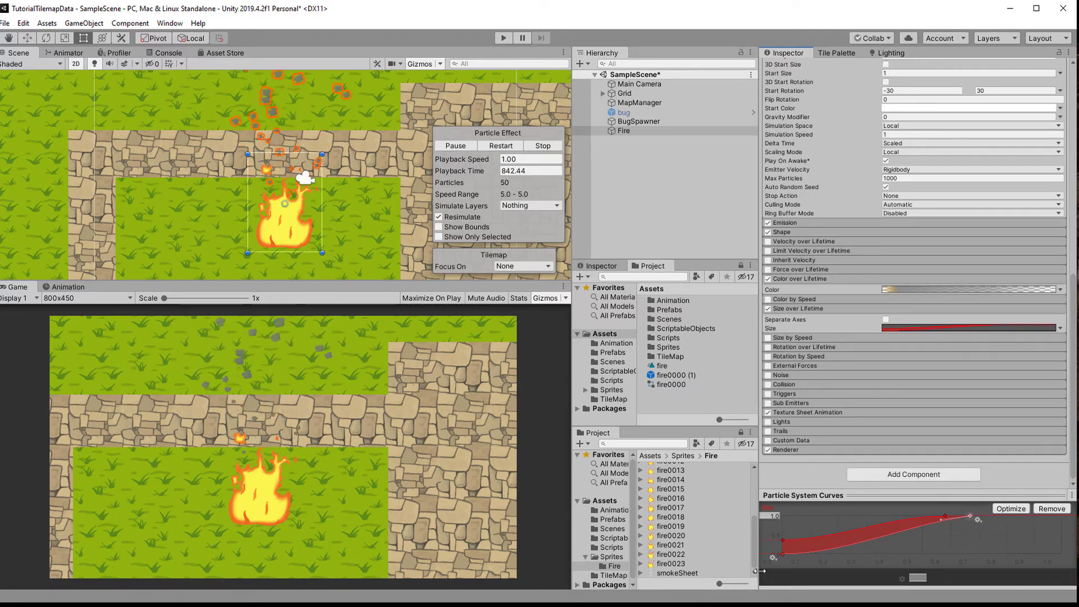
left_click_drag(781, 555, 777, 541)
- Set the particles' Start Size to 4
scroll(865, 403, "up", 10)
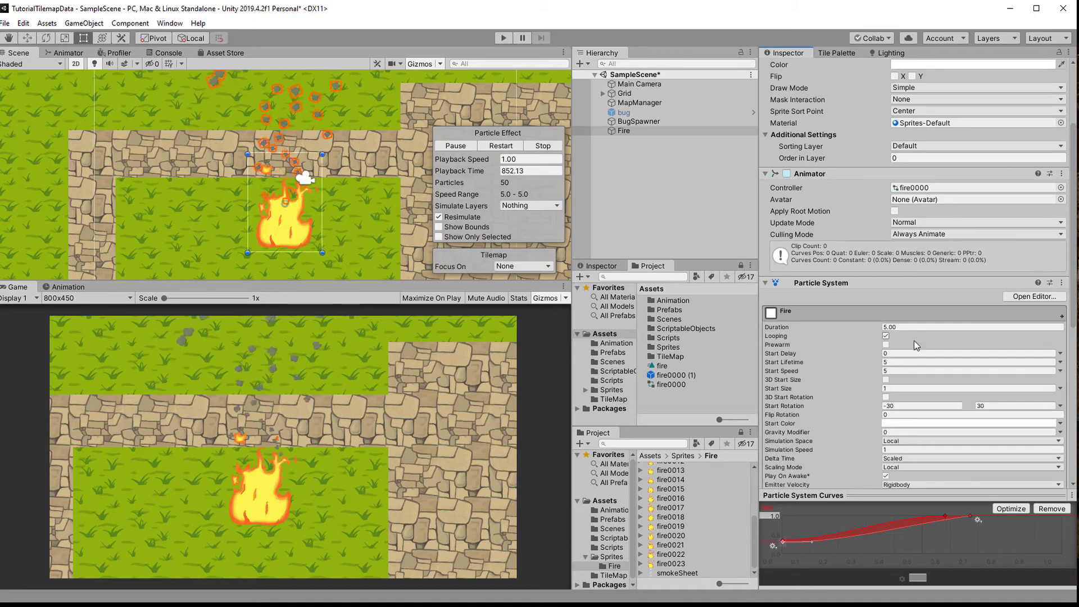
left_click(895, 388)
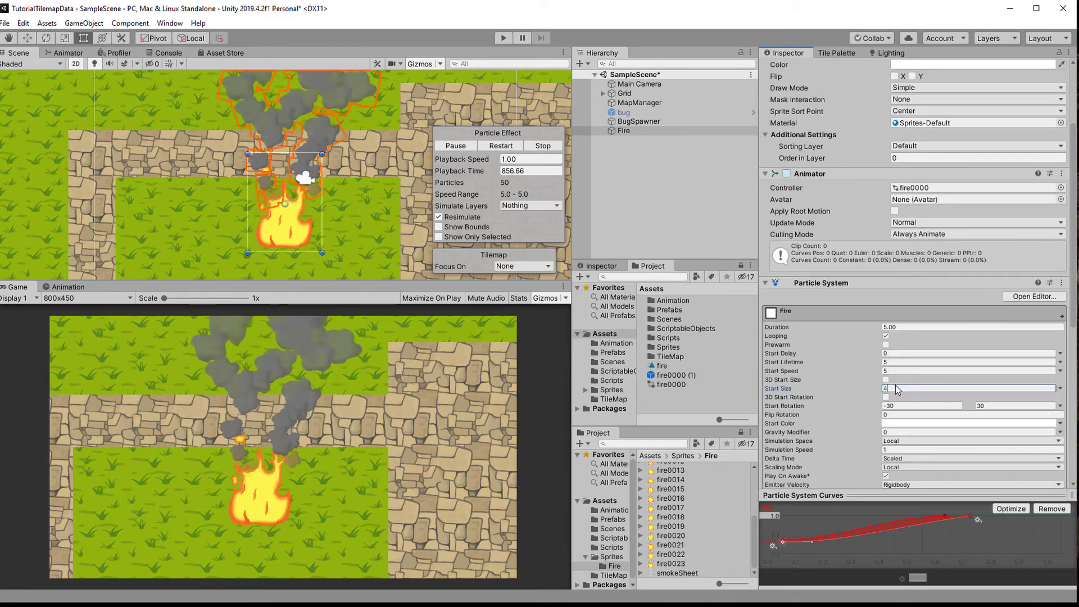
type("4")
- Darken the gray color key at 9.4% in the Color over Lifetime gradient
scroll(921, 348, "down", 10)
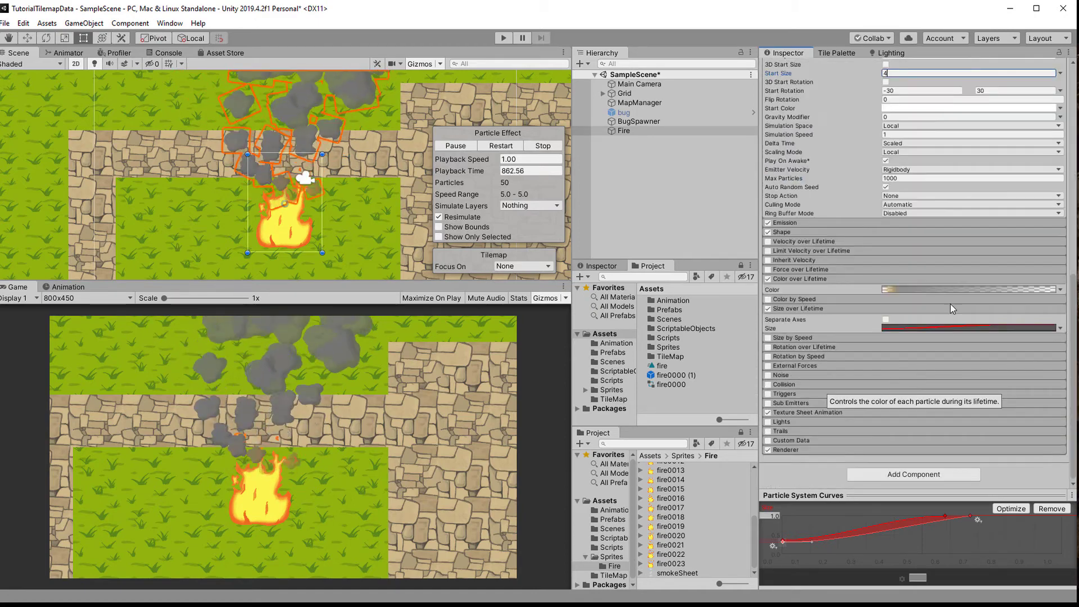
left_click(950, 289)
left_click(620, 239)
left_click(666, 254)
left_click_drag(635, 177, 632, 192)
left_click(721, 89)
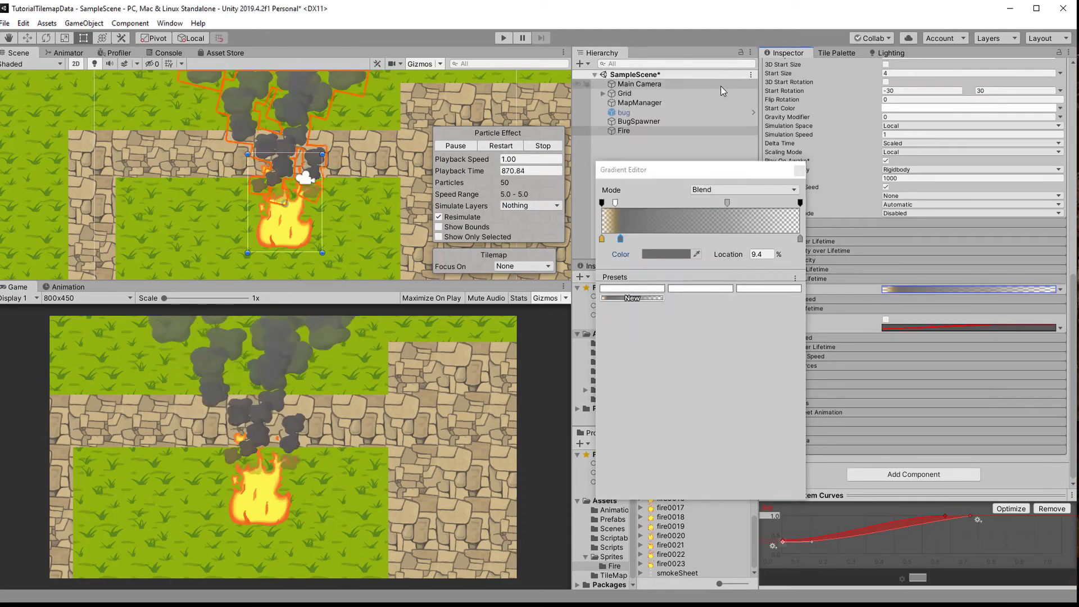
left_click(799, 171)
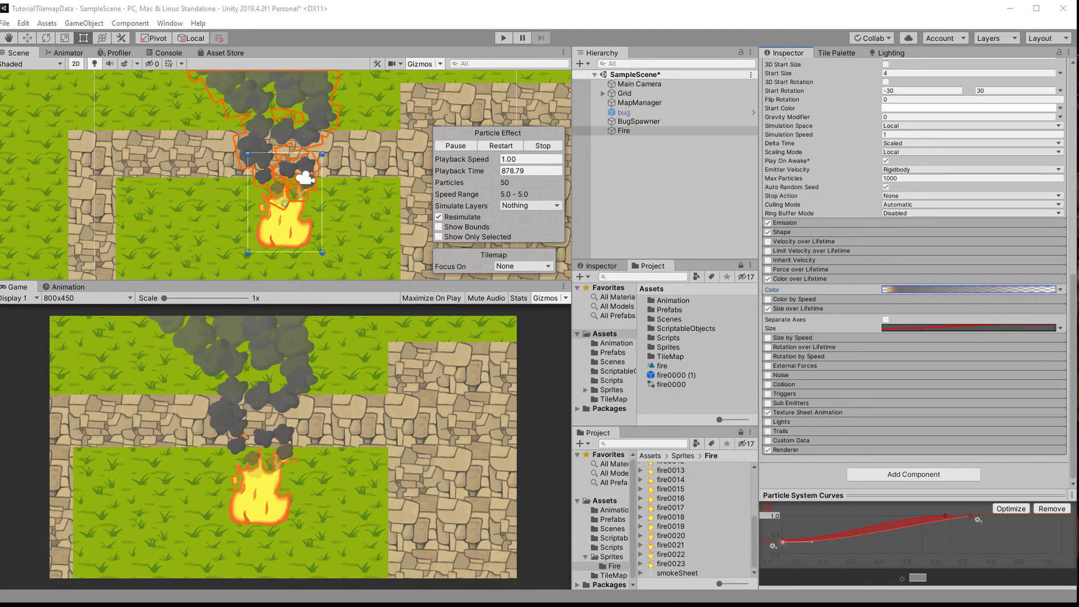
- Enable Noise with Separate Axes, setting the Y and Z strength to 0 and the Frequency to 0.11
key("b")
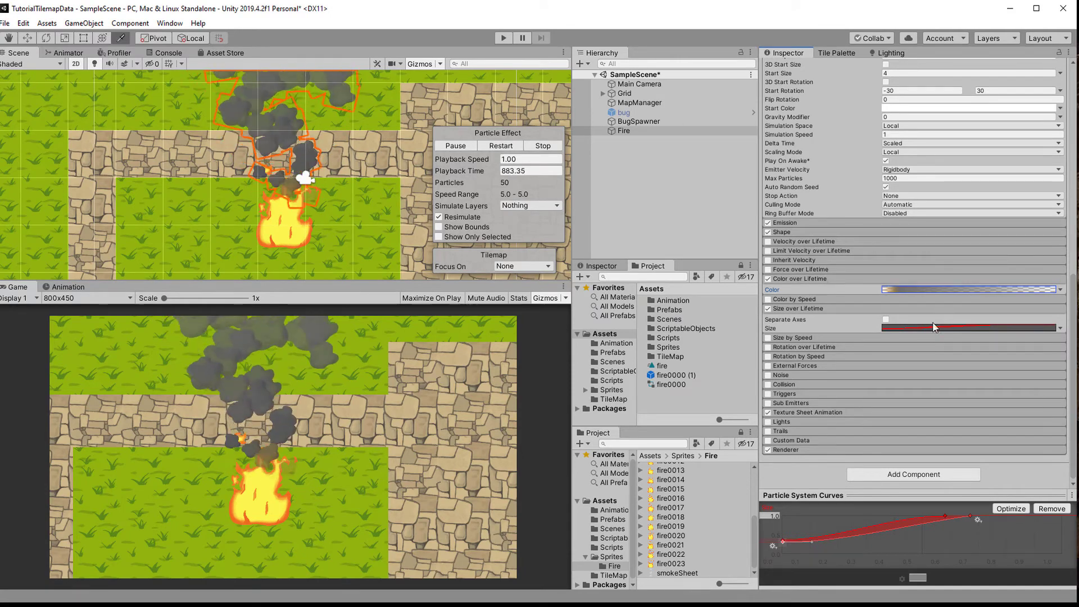
left_click(805, 374)
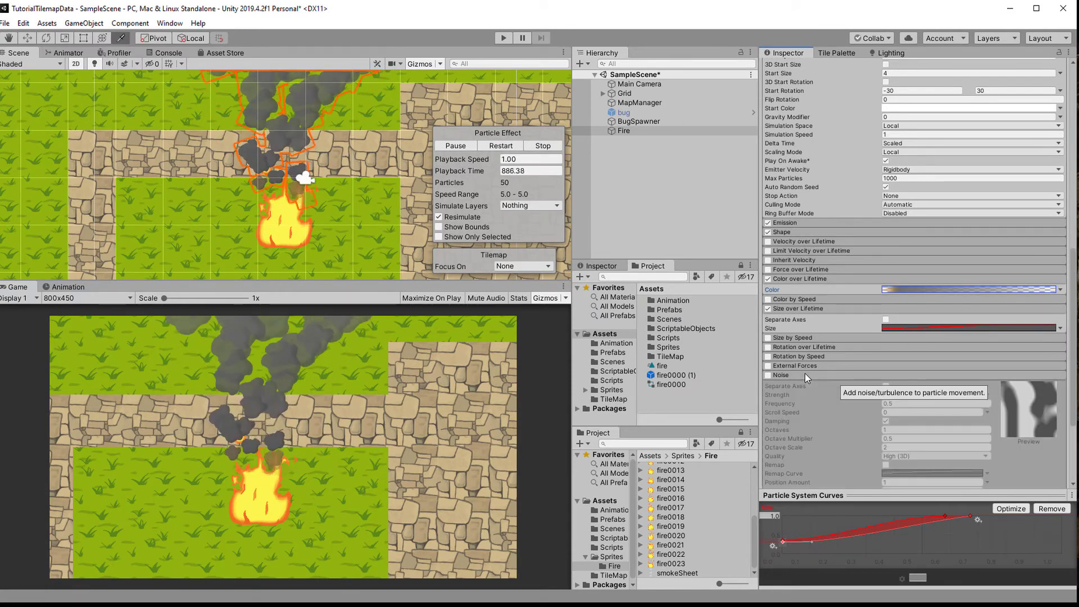
left_click(768, 376)
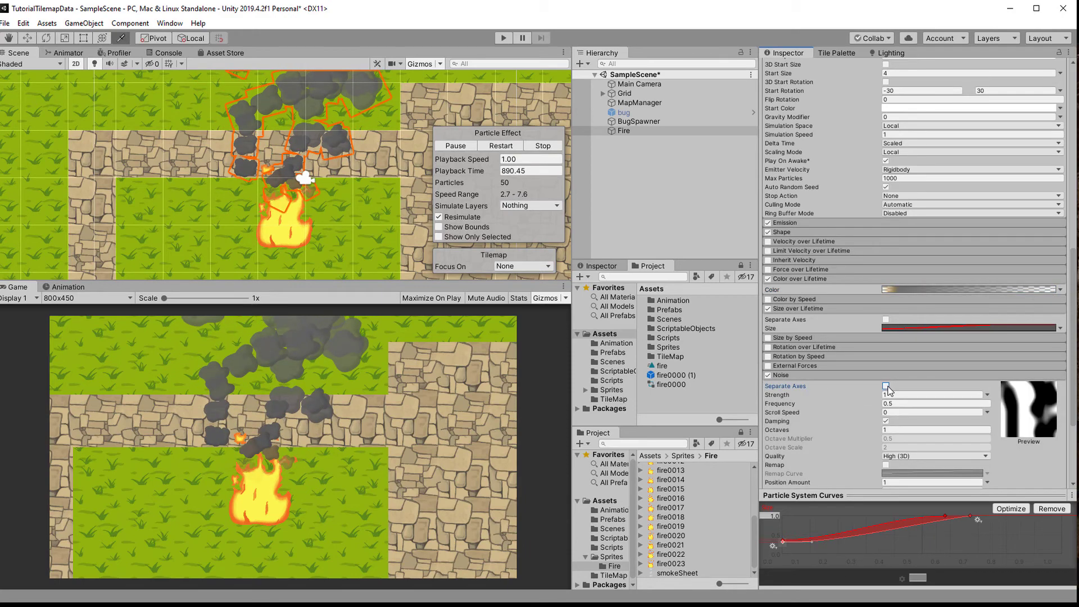
left_click(886, 387)
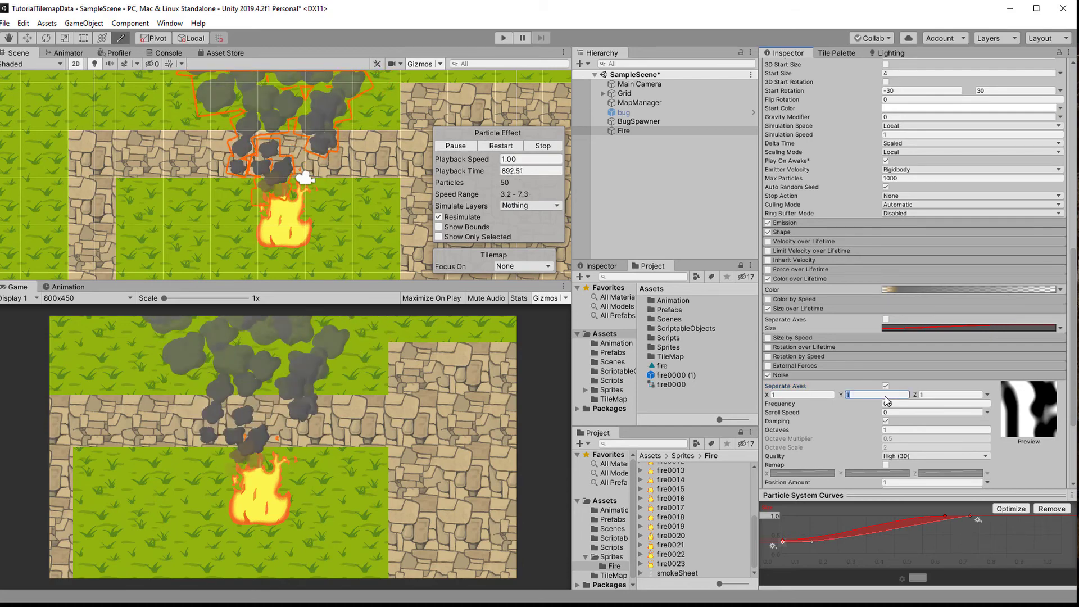
type("0")
left_click(942, 395)
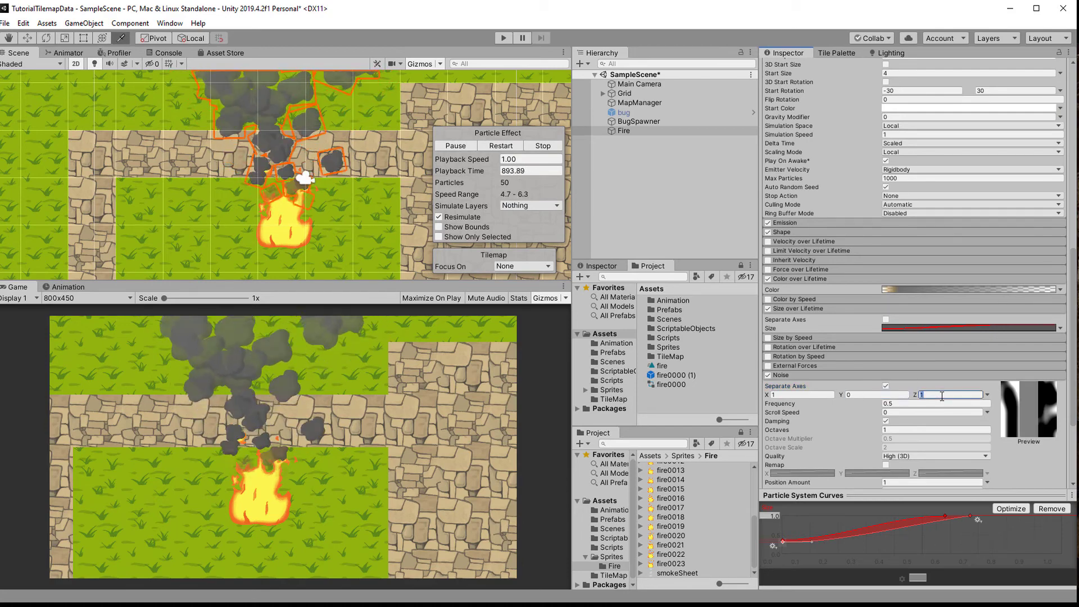
type("0")
left_click(935, 404)
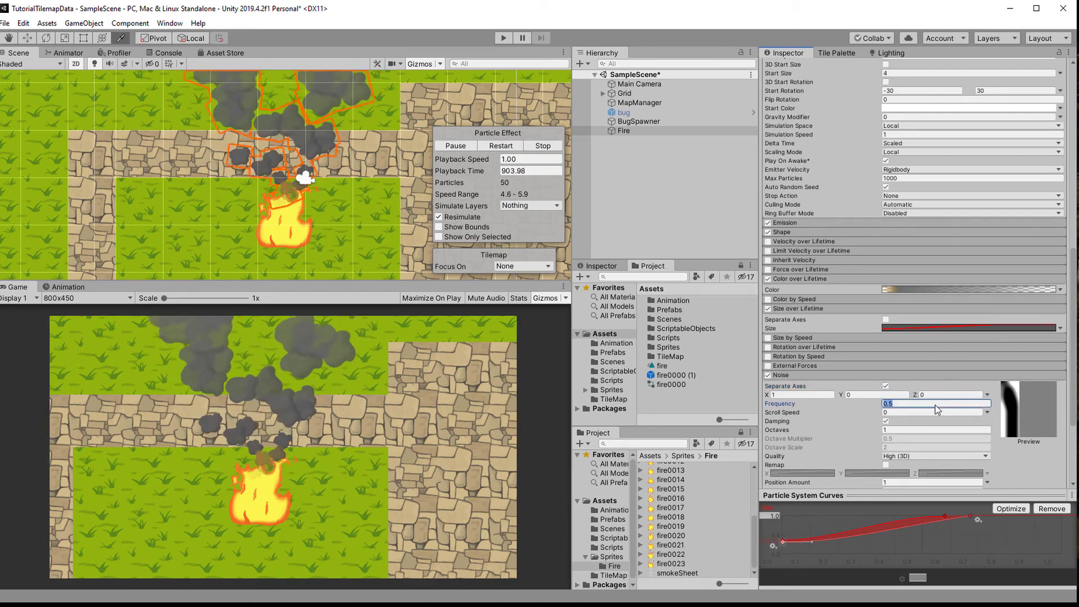
type("0")
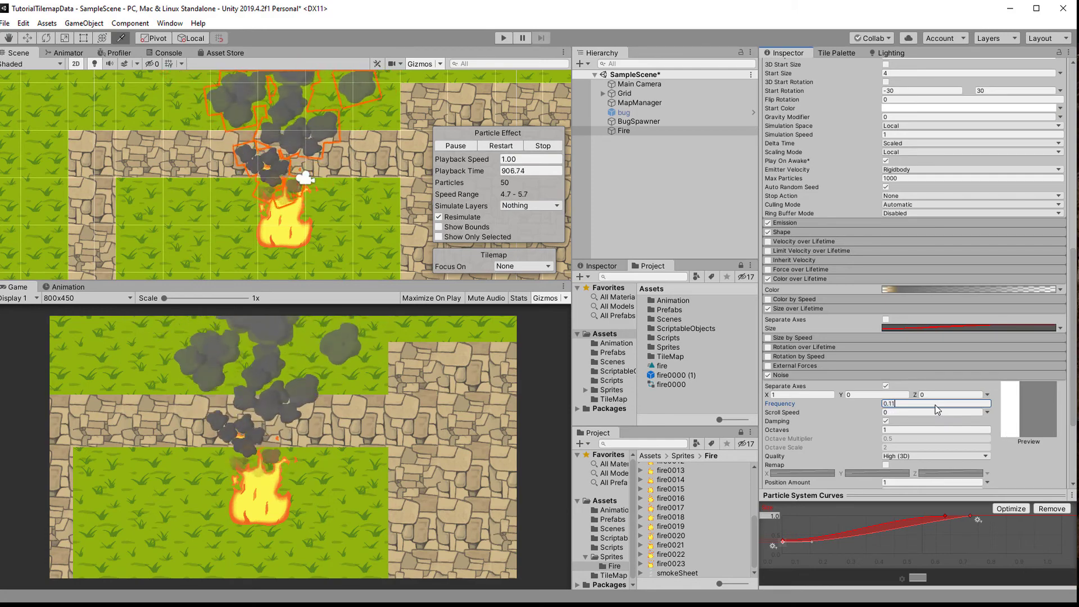
- Try an X noise strength of 10 on the smoke particles
left_click(816, 395)
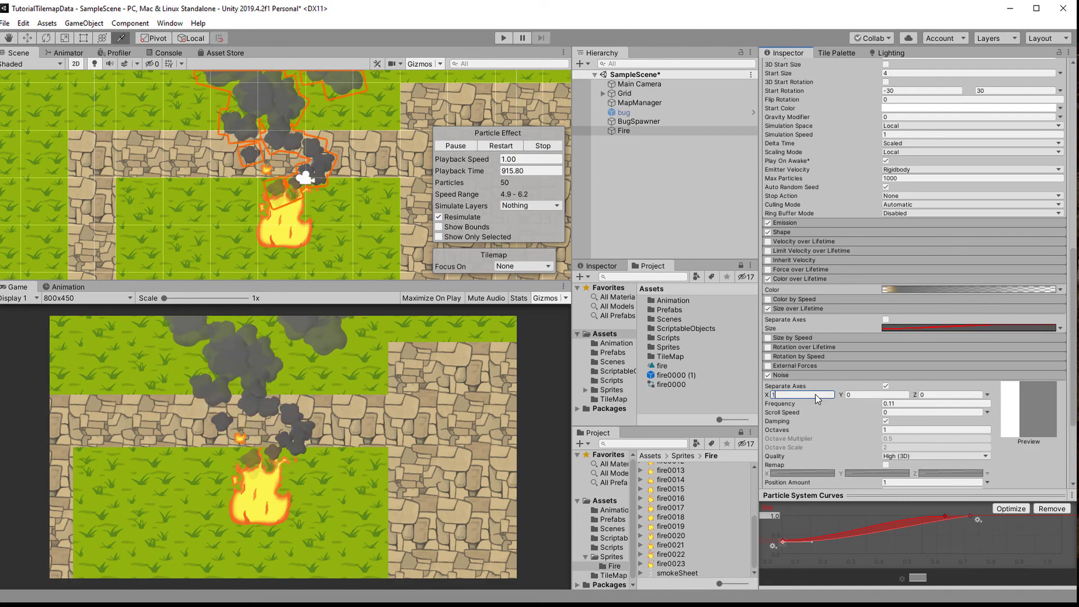
type("0")
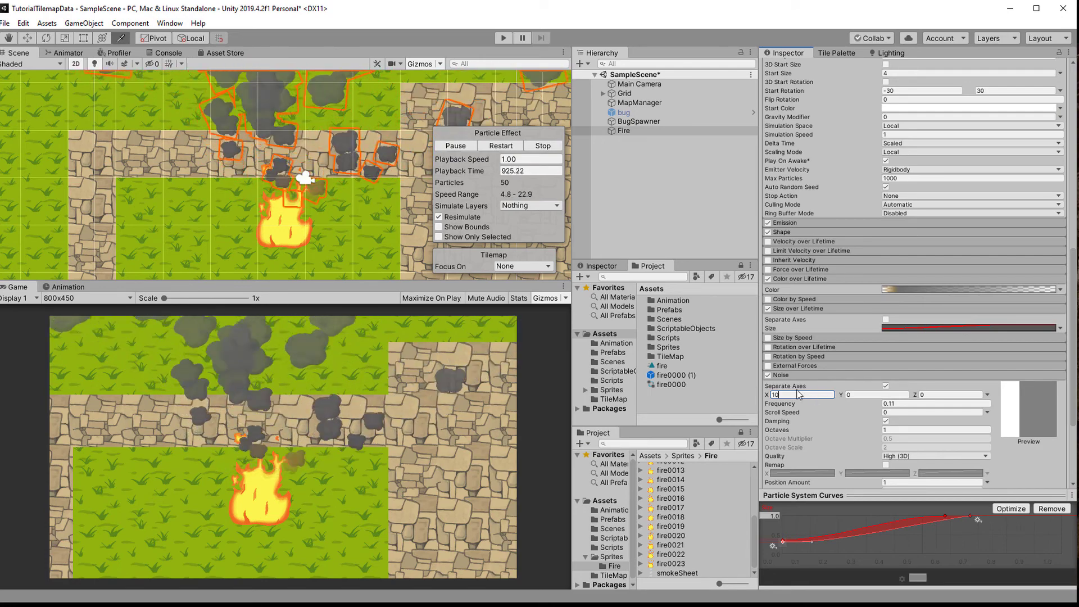
key("Return")
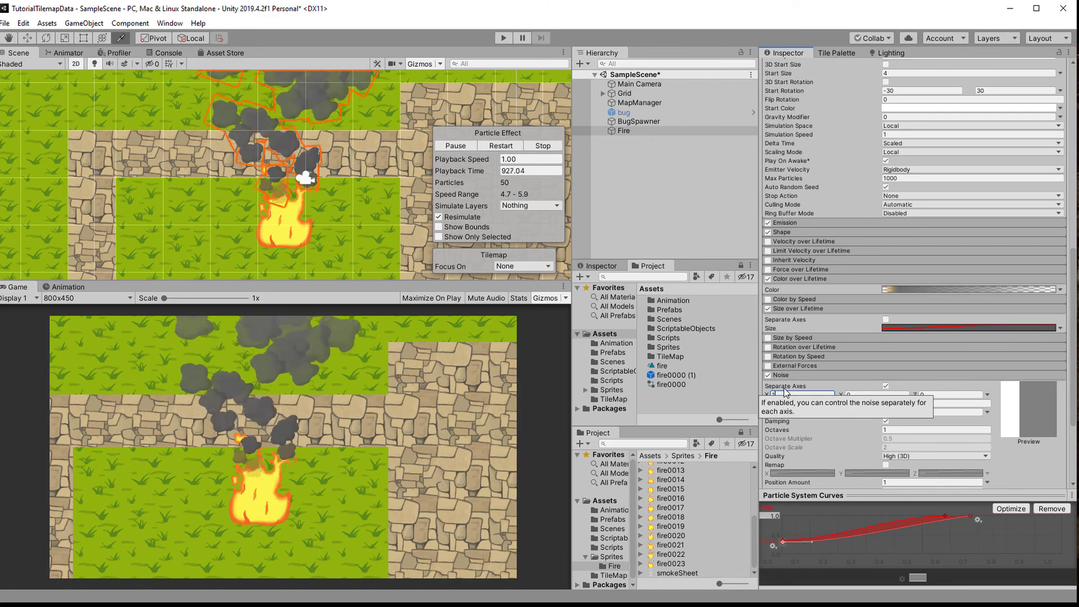